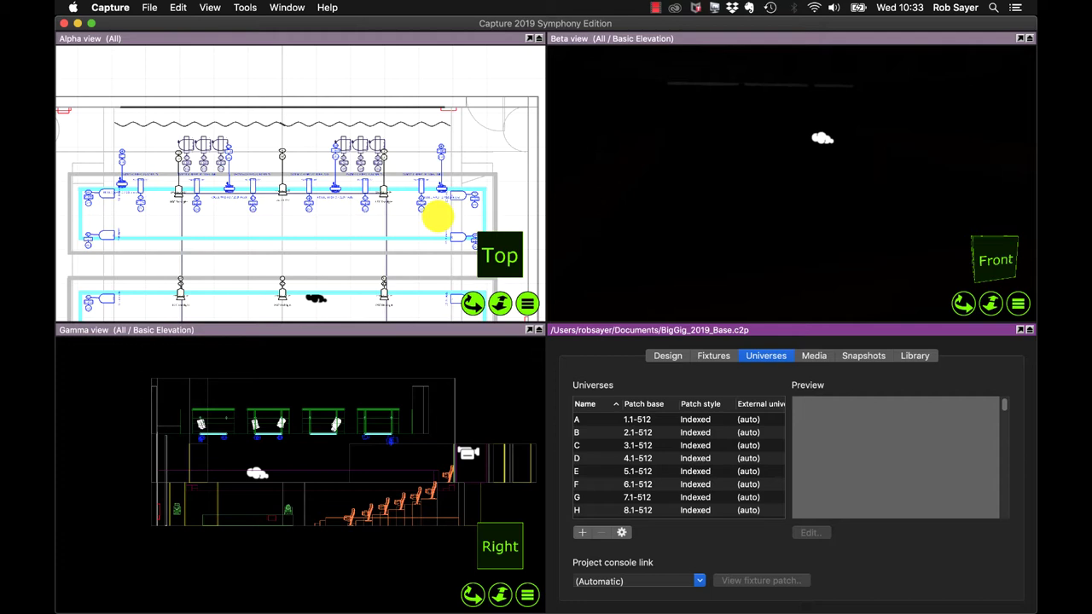
Launch MagicQ and move its window slightly lower on the desktop.
click(992, 7)
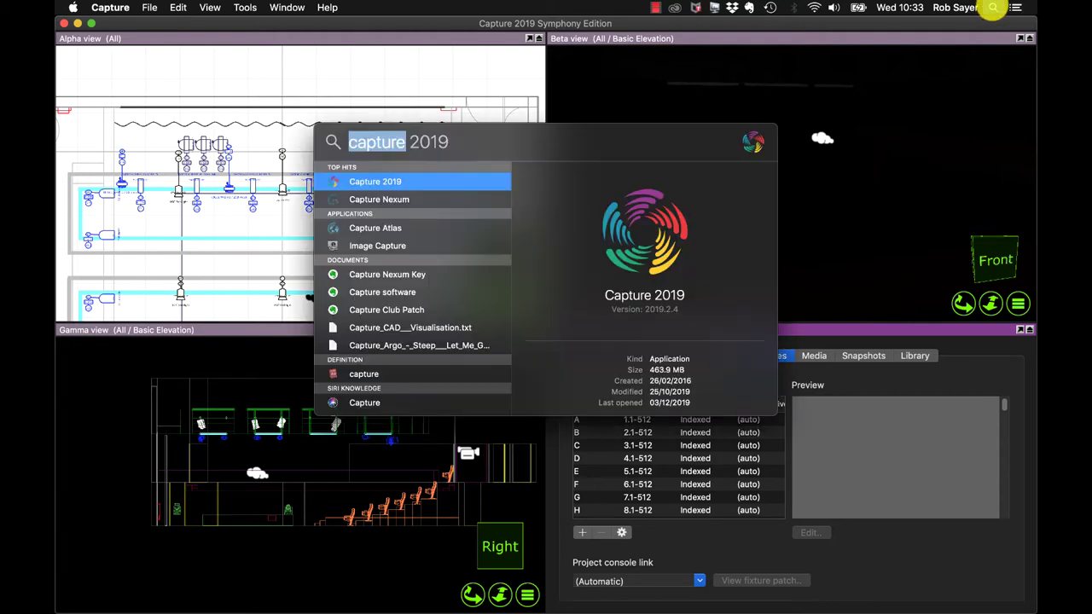
text(magicq)
key(Return)
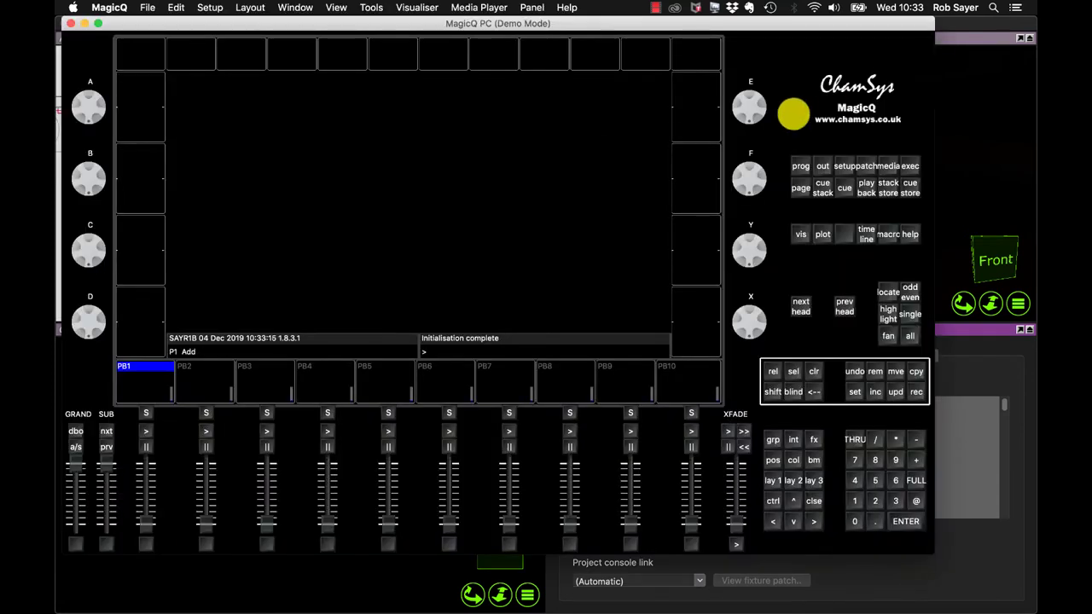
drag(794, 27, 798, 38)
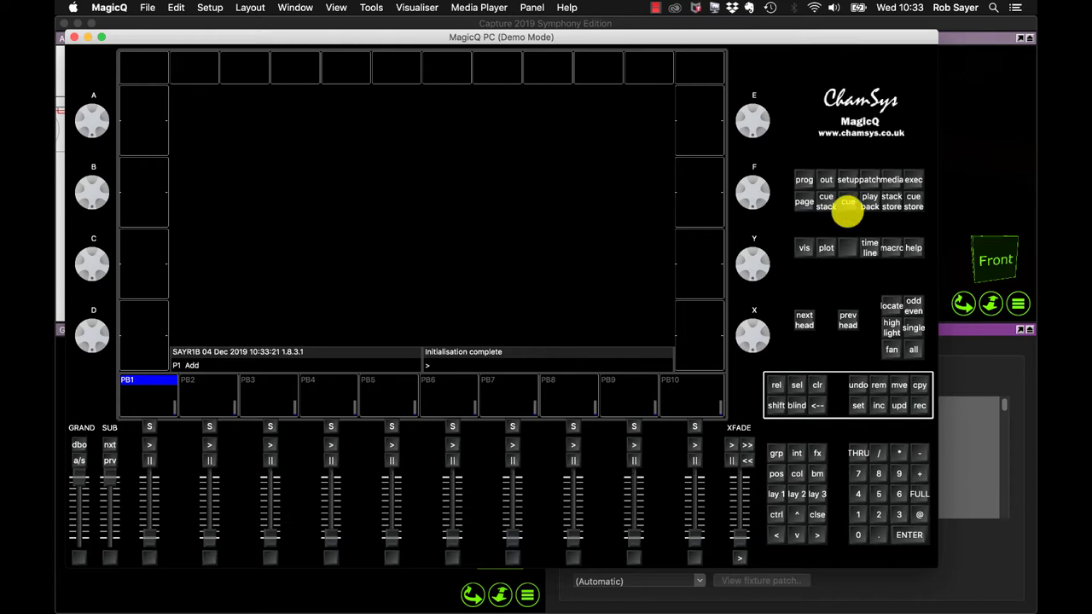
Start a new show from the setup window, erasing the current show from memory.
click(846, 179)
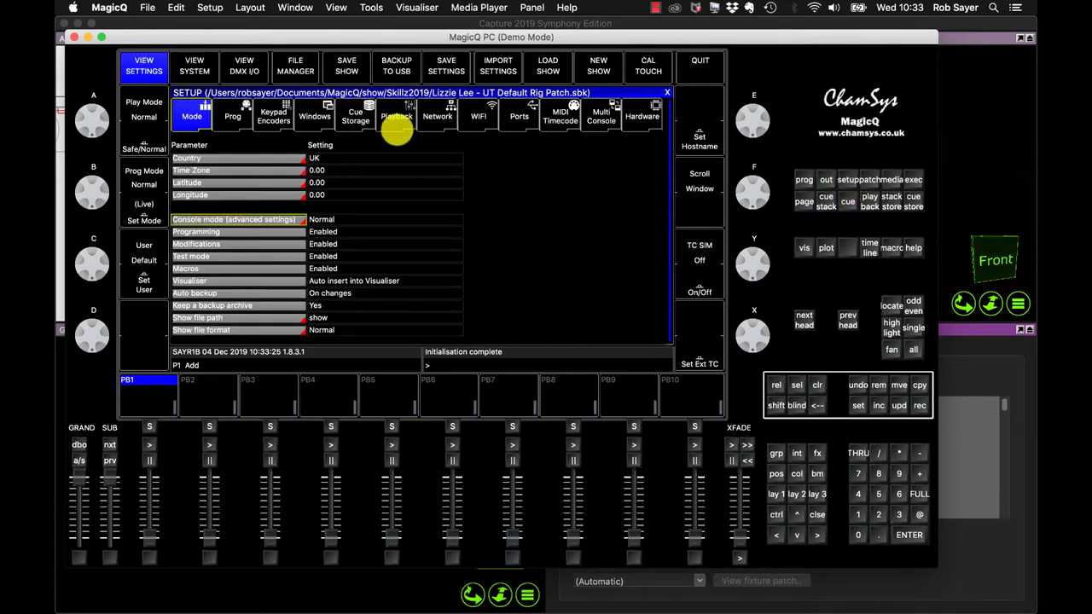
click(598, 66)
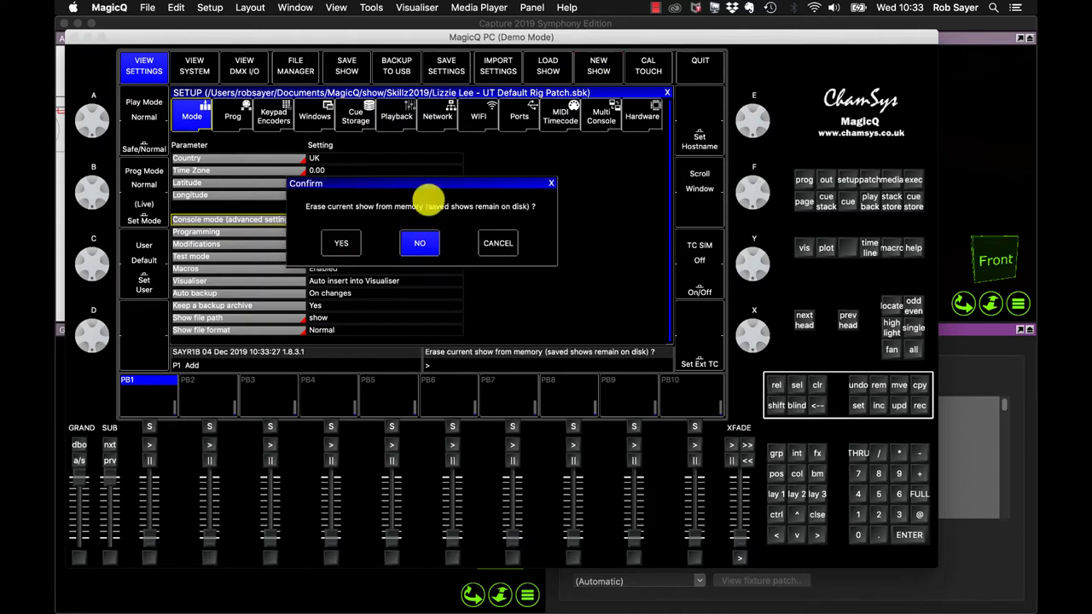
click(340, 242)
click(339, 236)
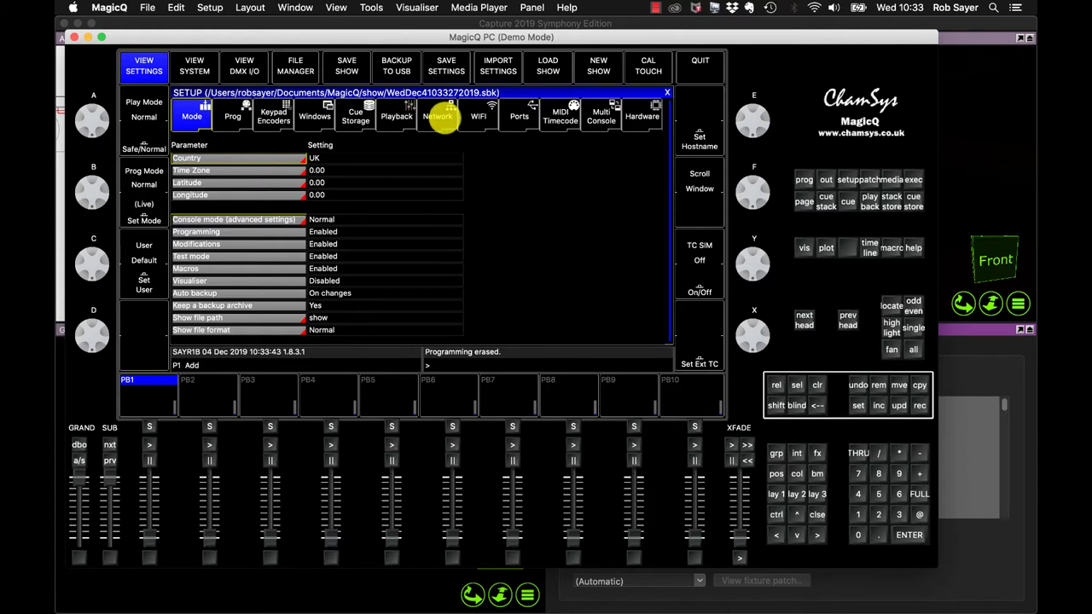
Set the console's network IP address to 192.168.1.3.
click(440, 117)
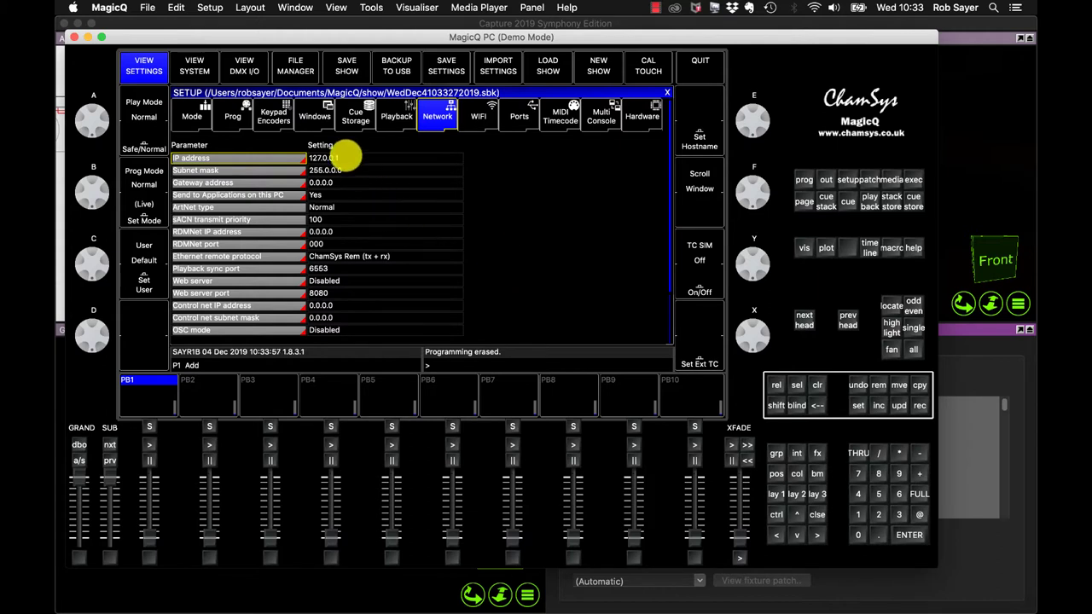
click(348, 158)
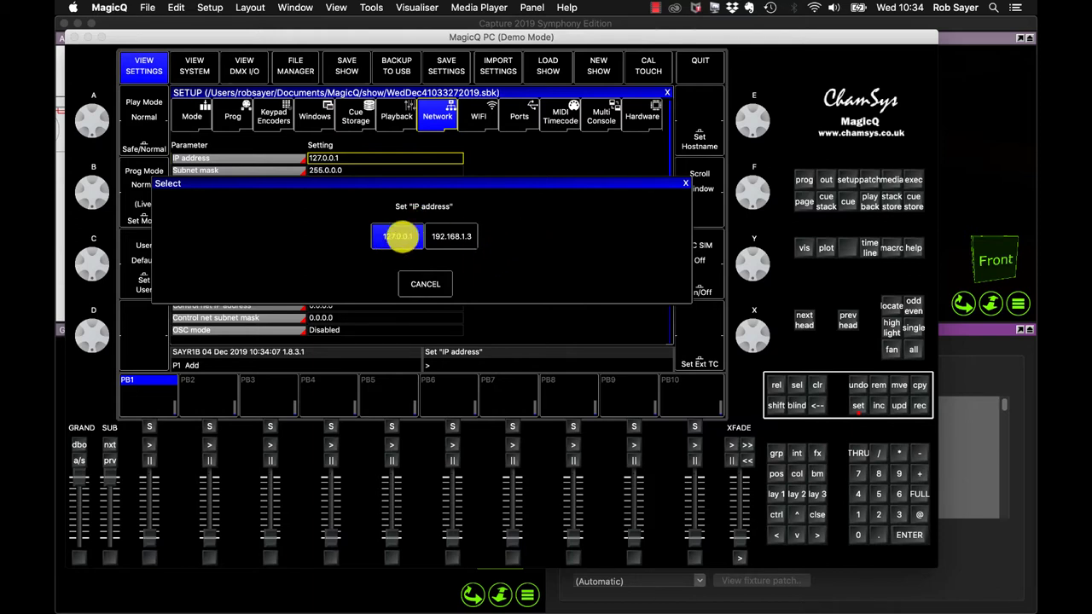
click(441, 236)
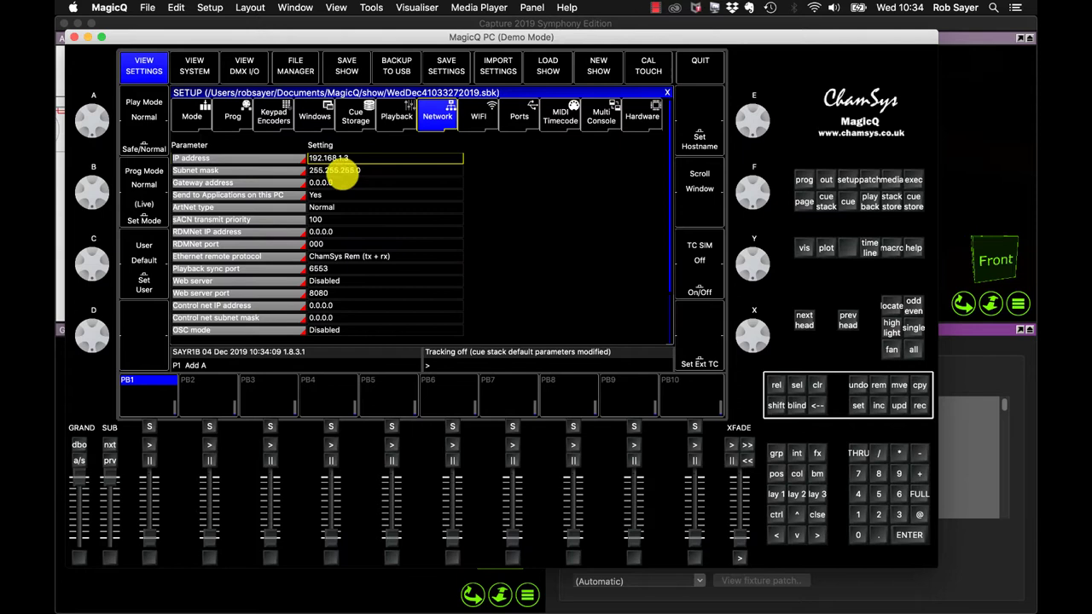
Set Send to Applications on this PC to Yes, and review the IP address choices without changing the selection.
click(220, 158)
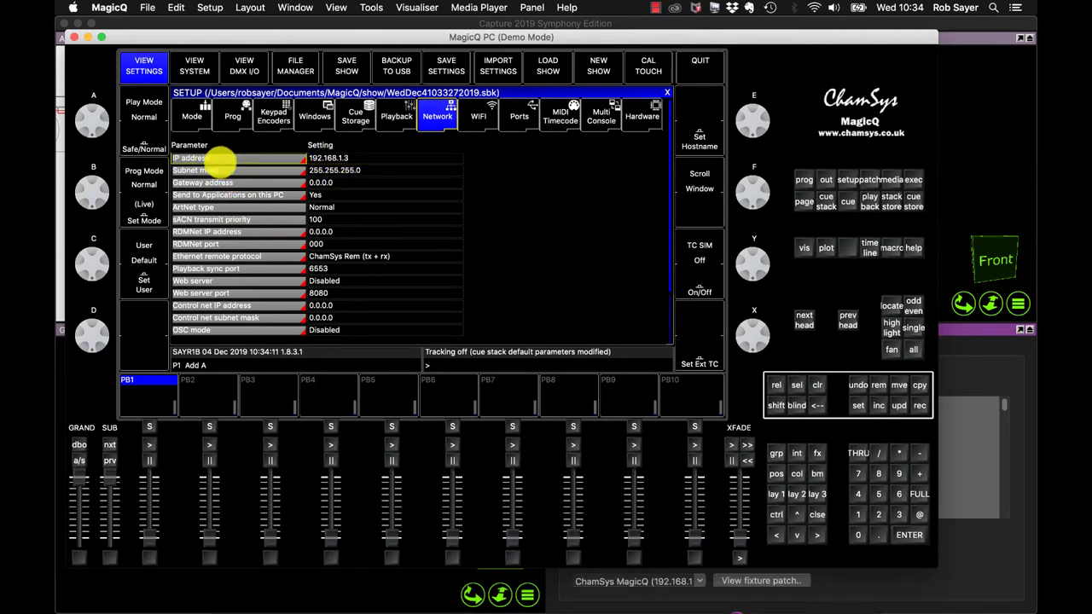
key(Down)
key(Down)
key(Down)
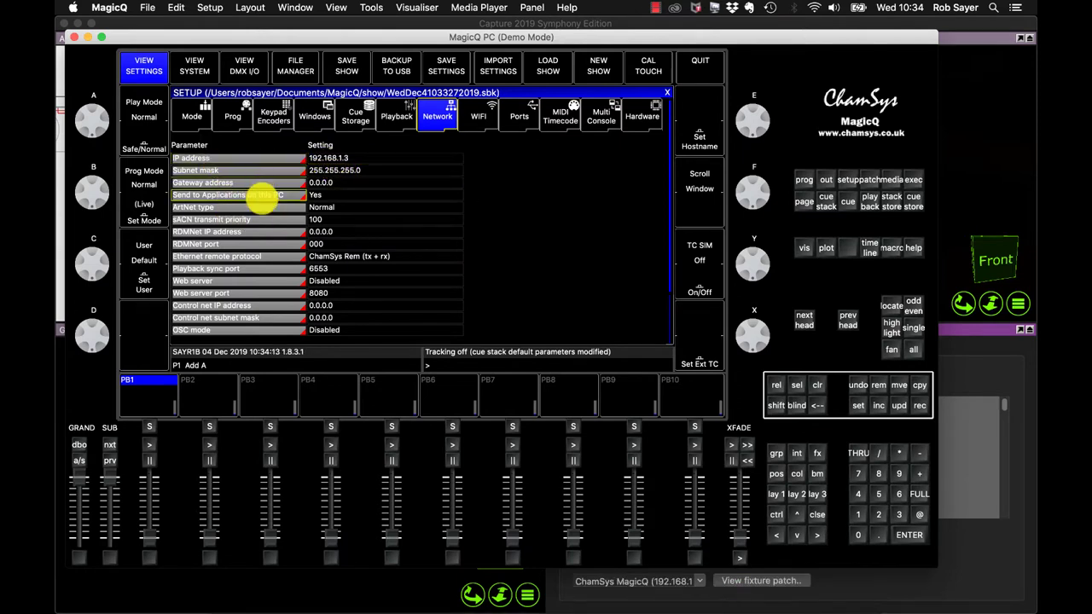
click(332, 197)
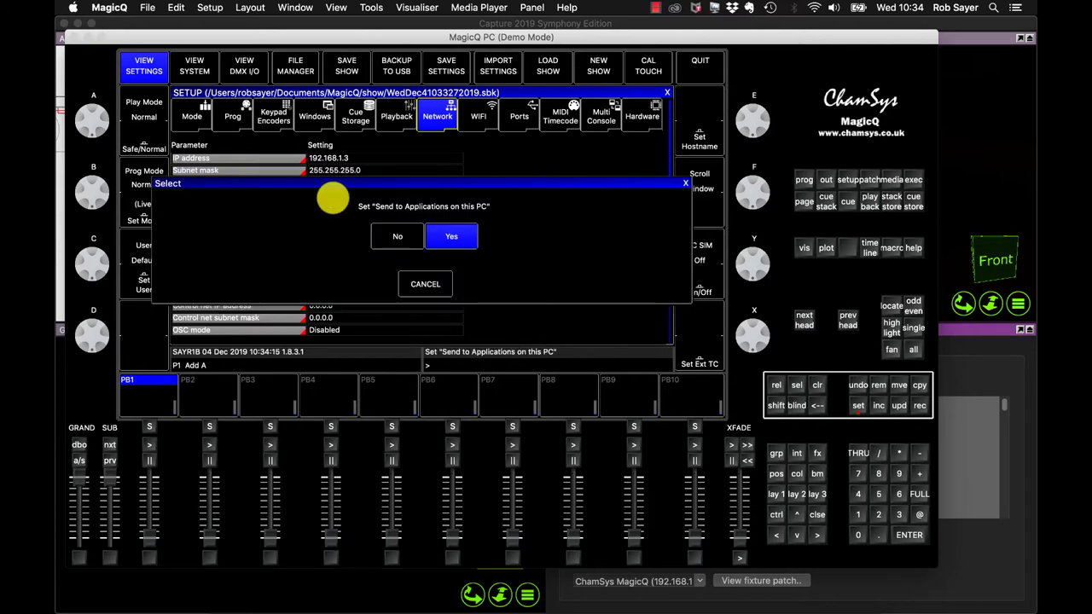
click(441, 237)
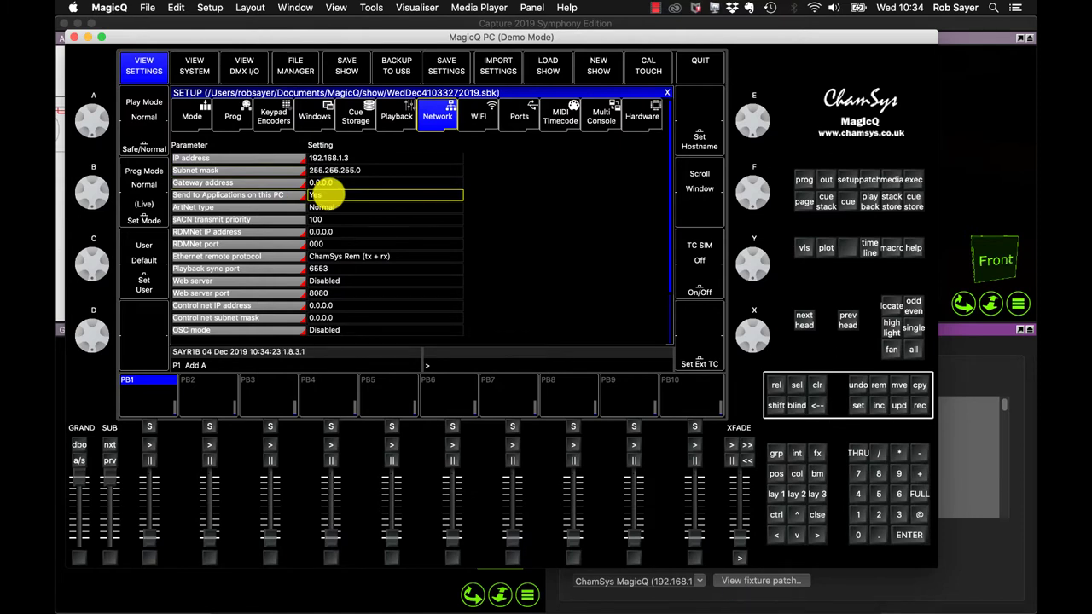
click(333, 158)
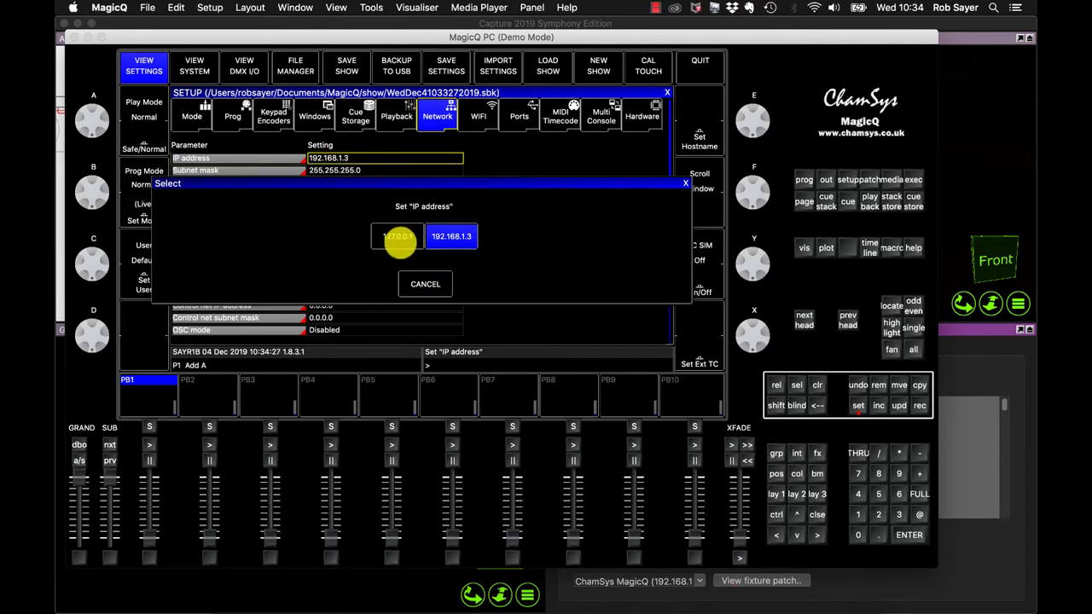
click(427, 284)
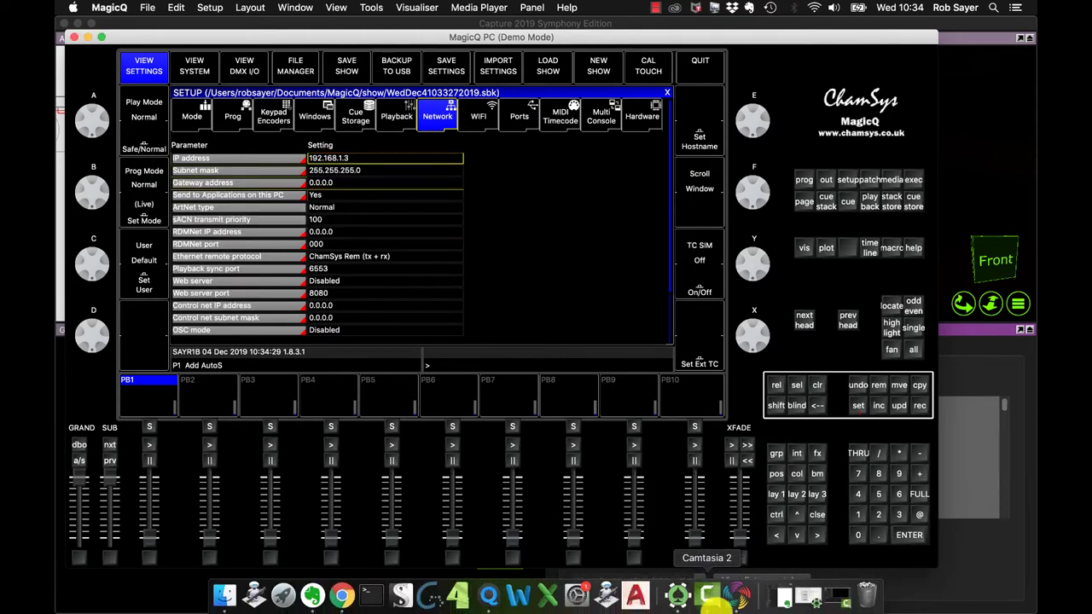
Switch to Capture, acknowledge the project console link notice, and return to MagicQ.
click(737, 595)
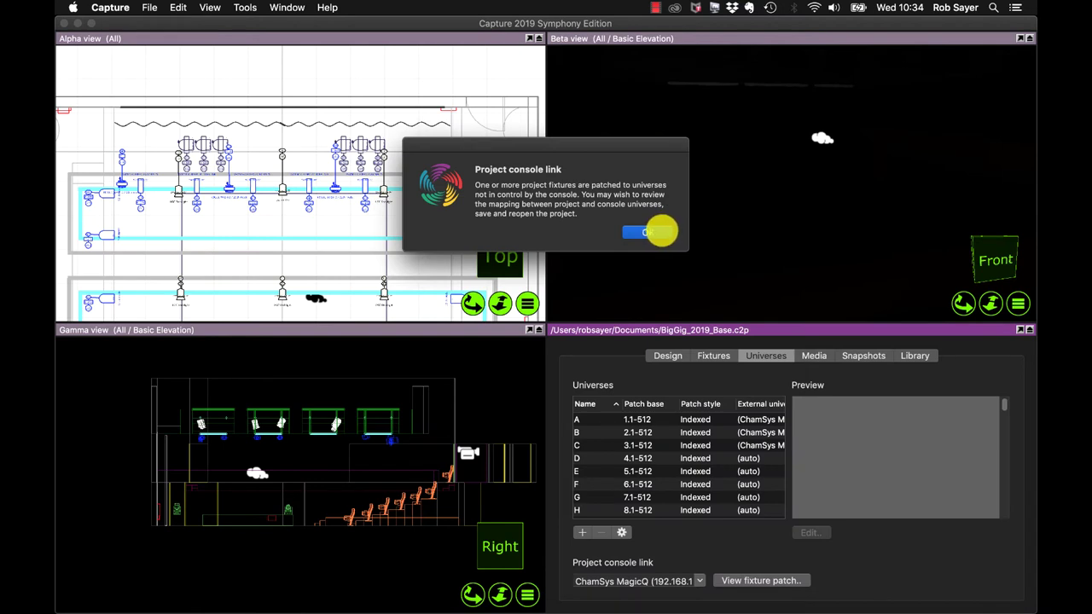
click(635, 231)
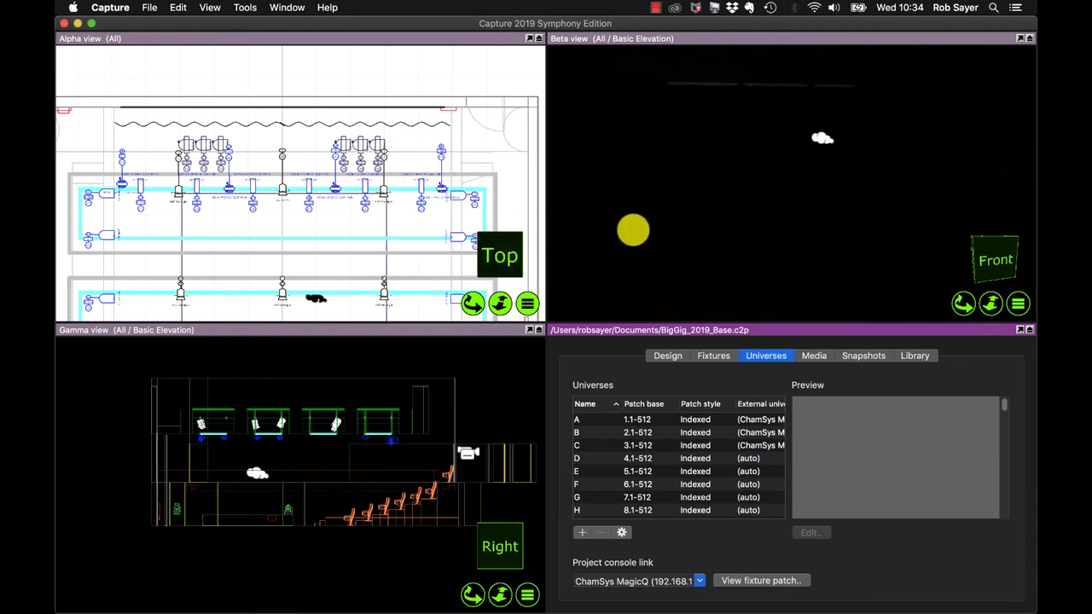
mouse_move(635, 601)
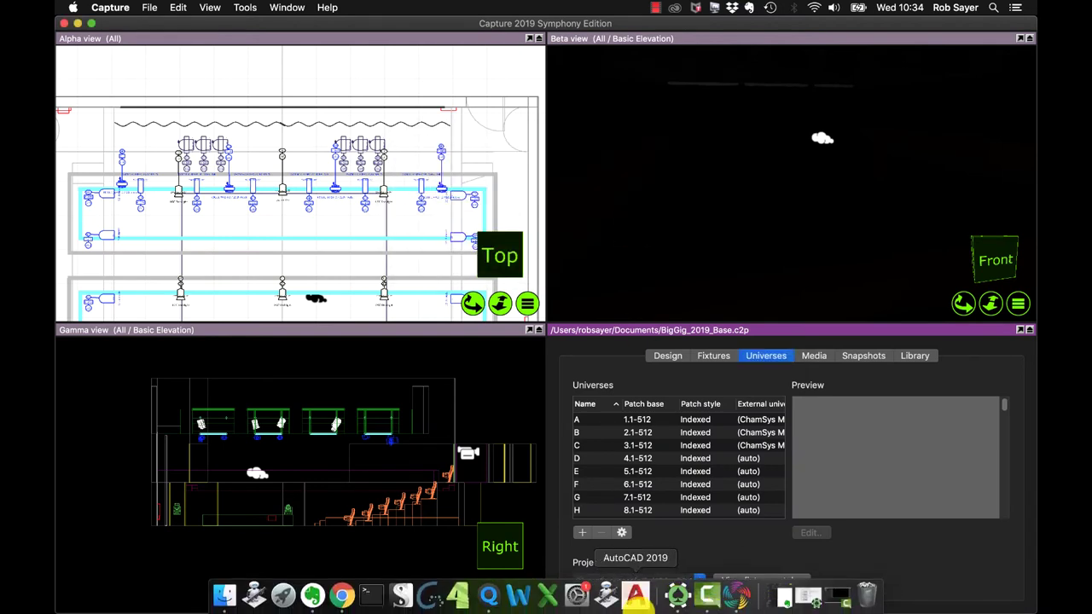
click(488, 594)
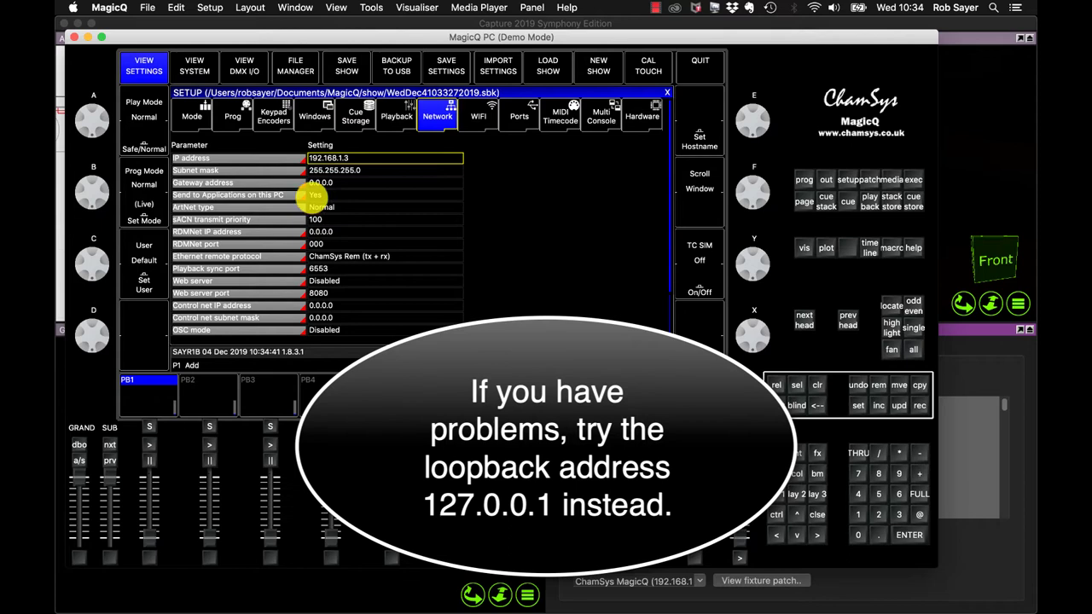
Set the status of DMX universes 1 to 3 to Enabled.
click(244, 66)
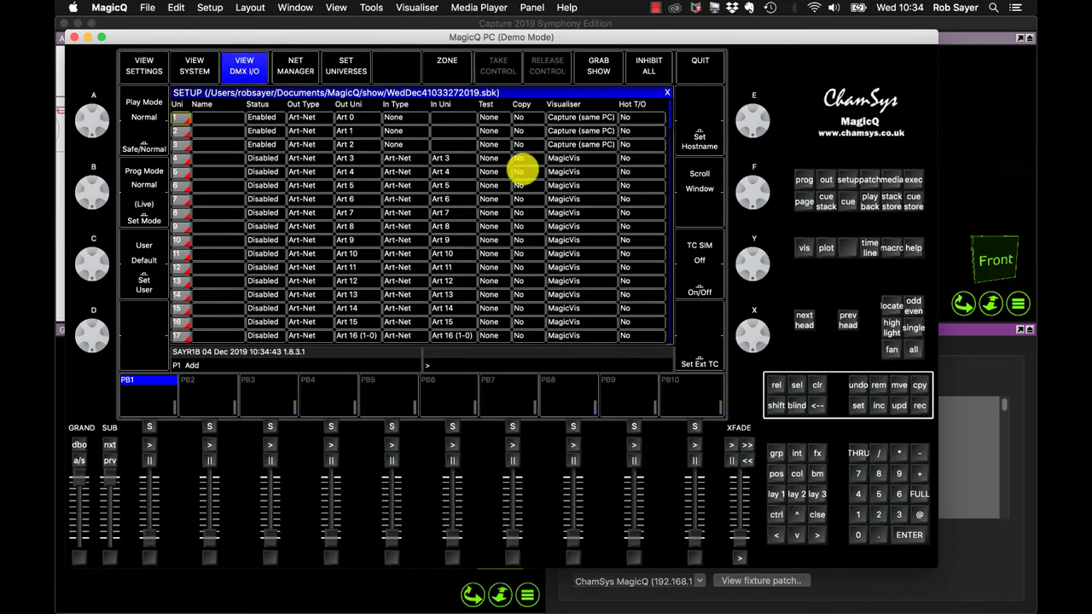
click(261, 117)
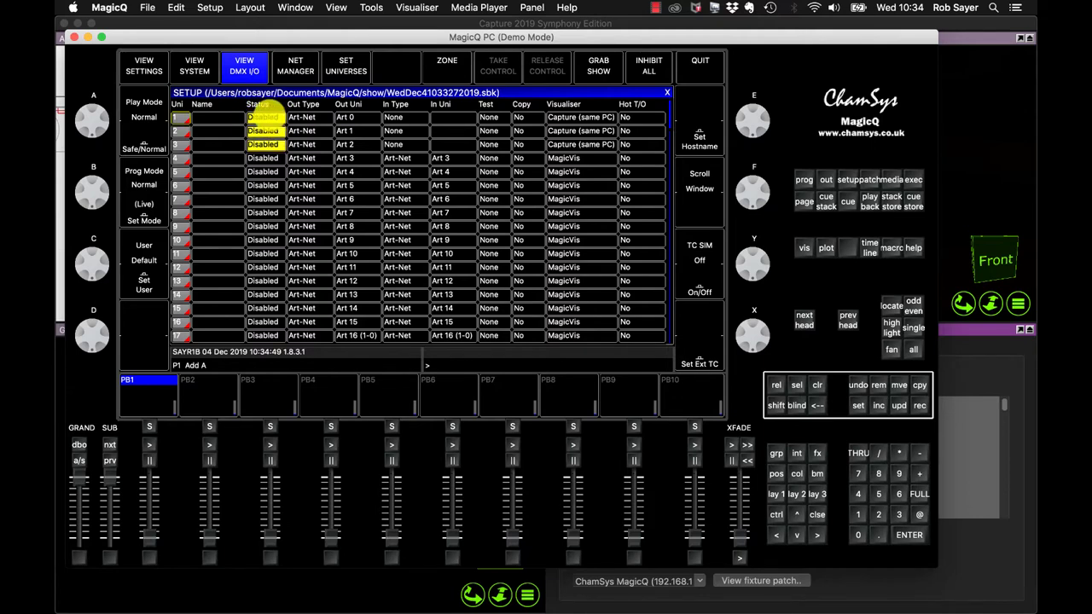
click(266, 114)
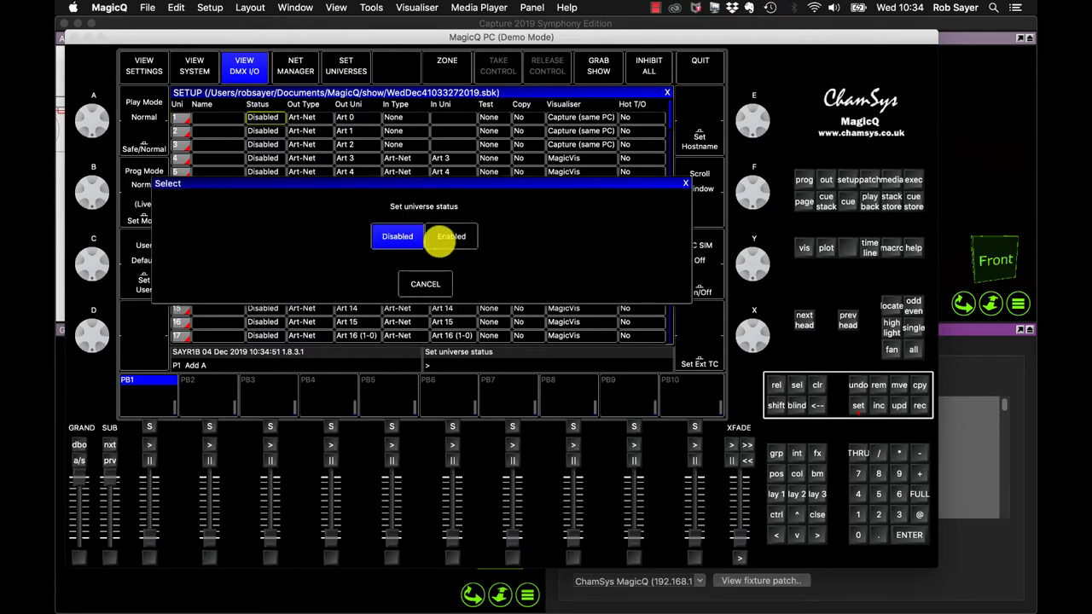
click(441, 237)
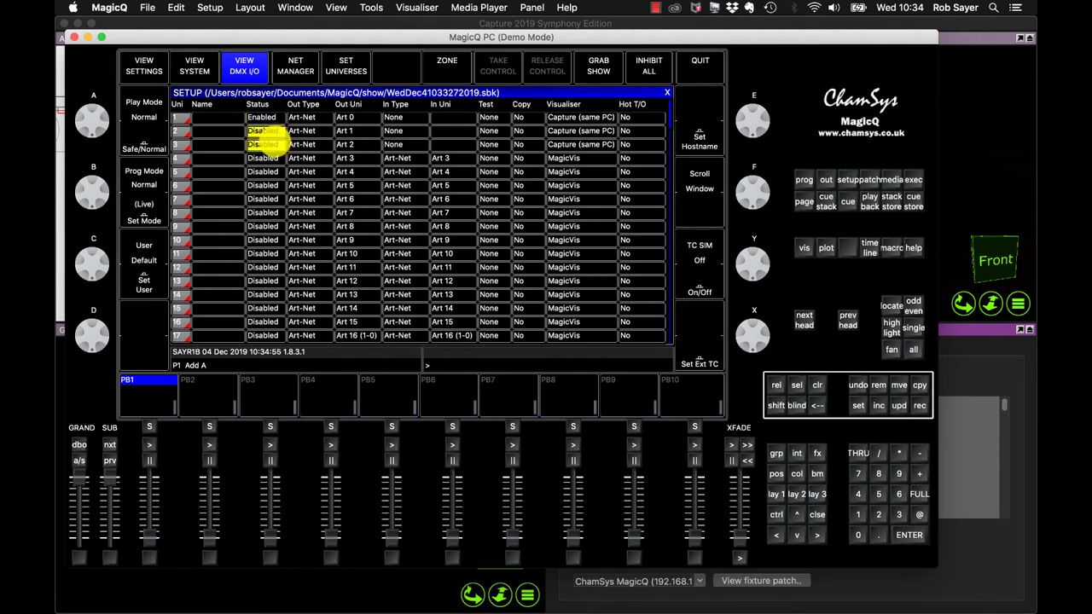
drag(266, 131, 266, 144)
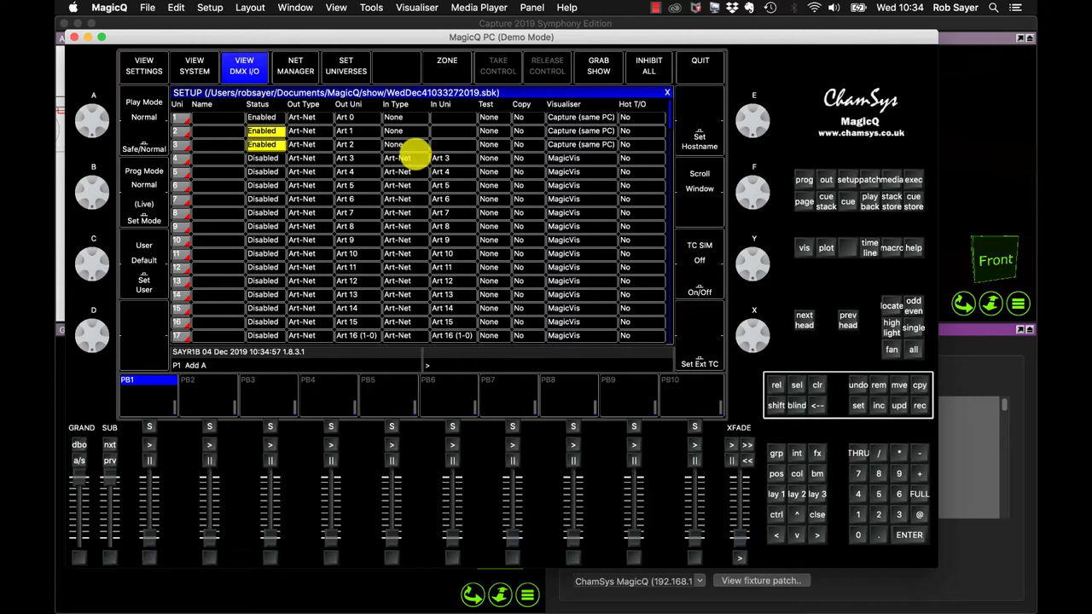
Cycle the visualiser setting of universes 1 to 3 through its options, finish on Capture (same PC), and clear the selection.
drag(555, 117, 558, 143)
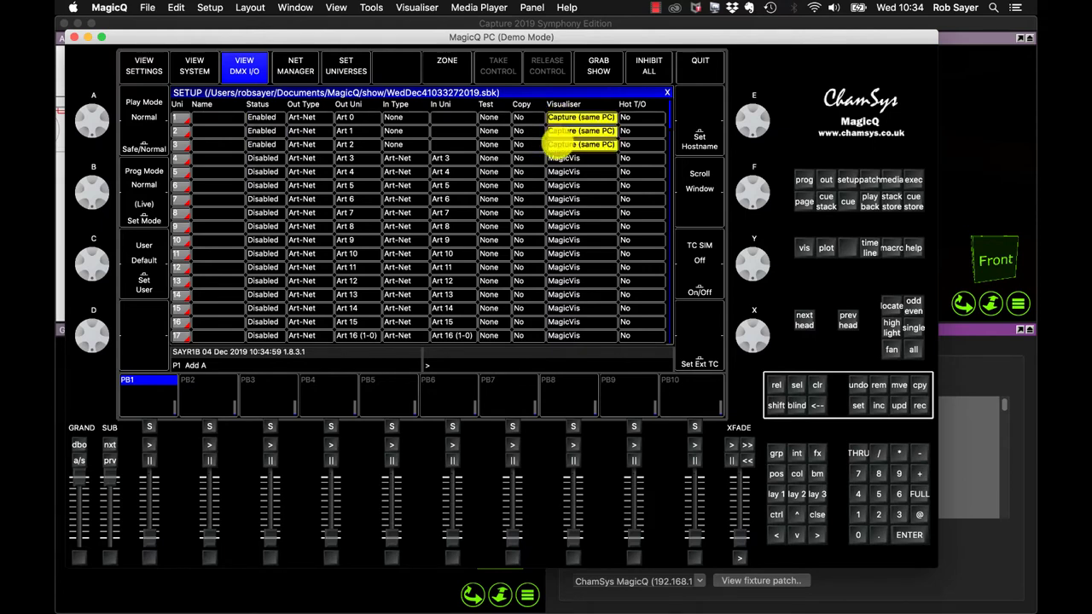
click(554, 144)
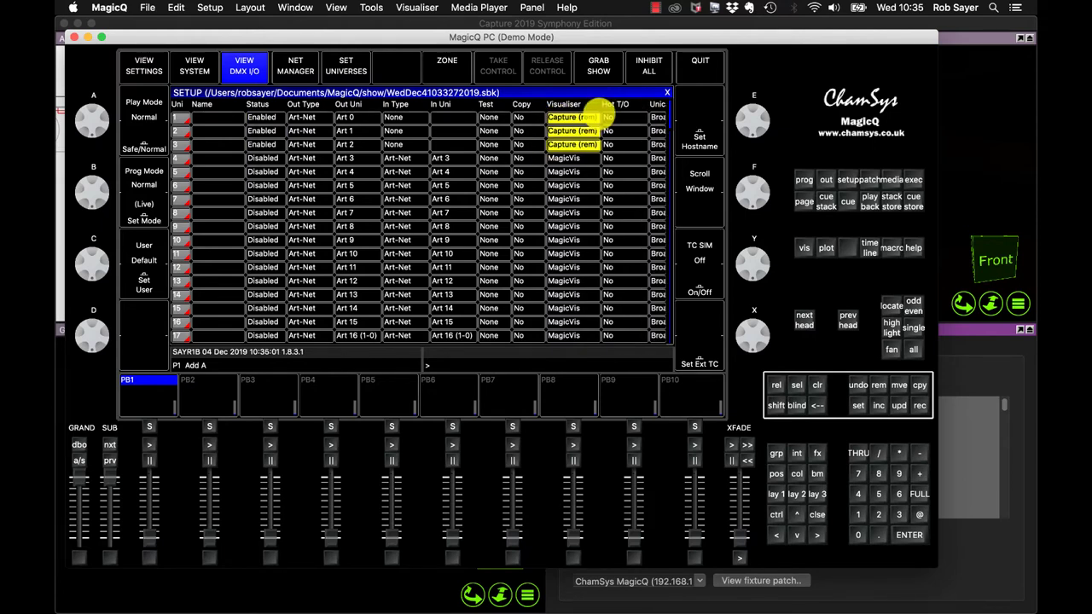
click(608, 119)
click(598, 116)
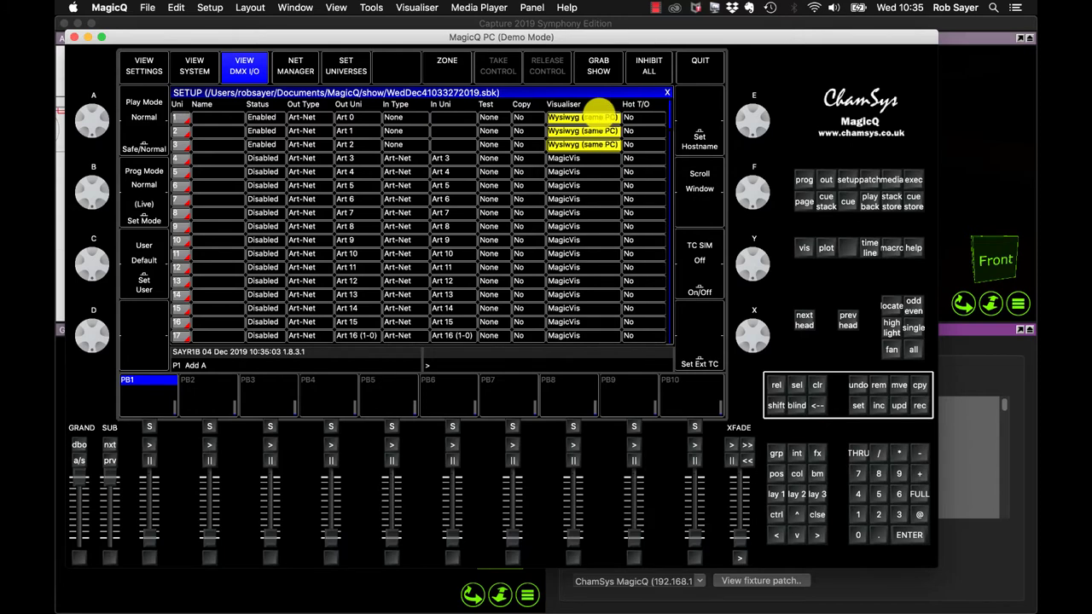
click(598, 116)
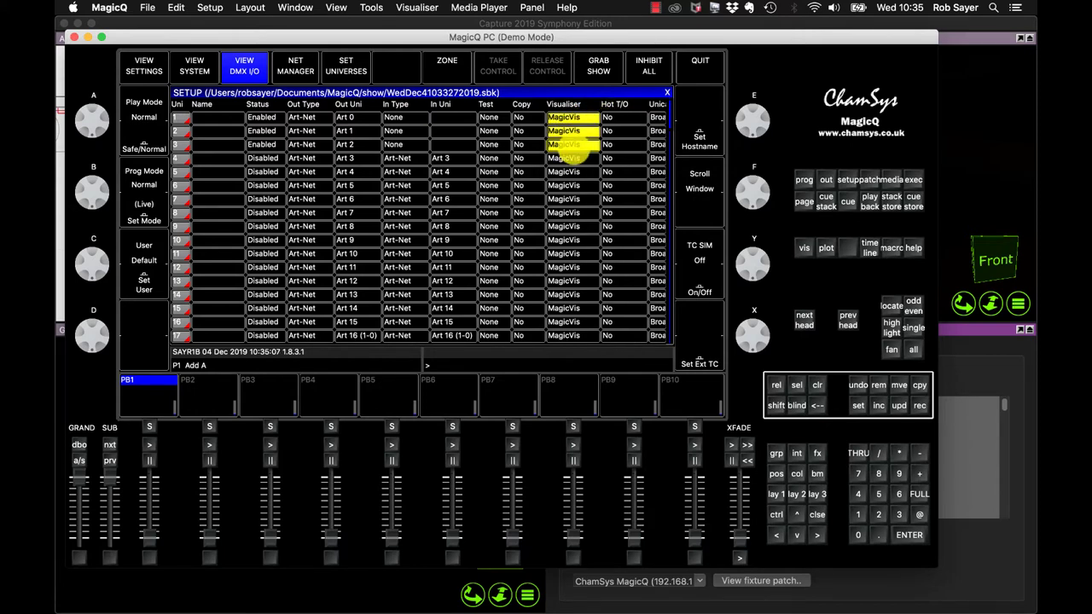
click(583, 147)
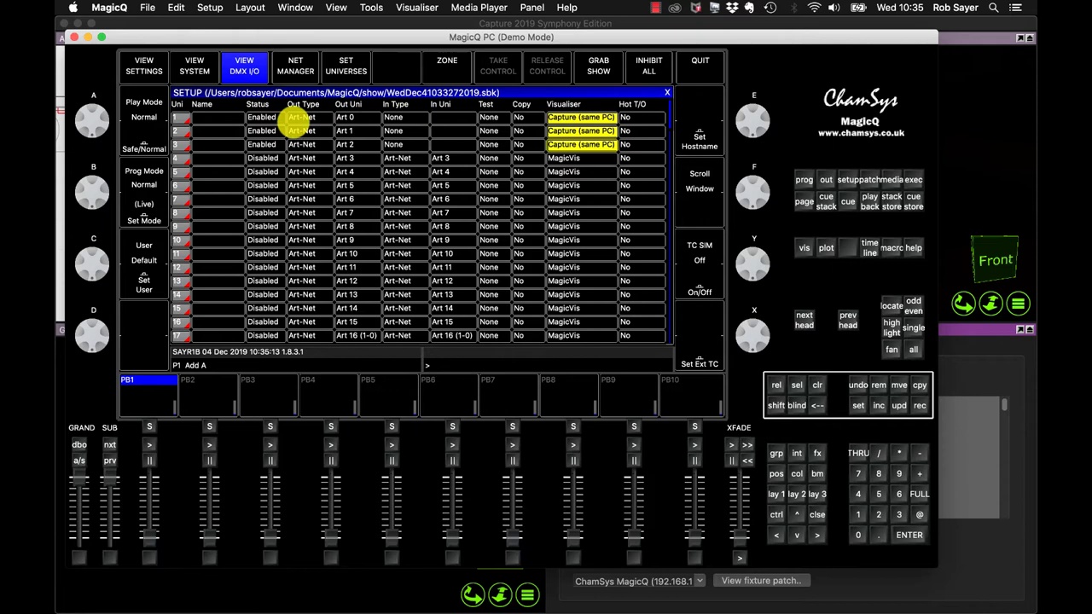
click(452, 213)
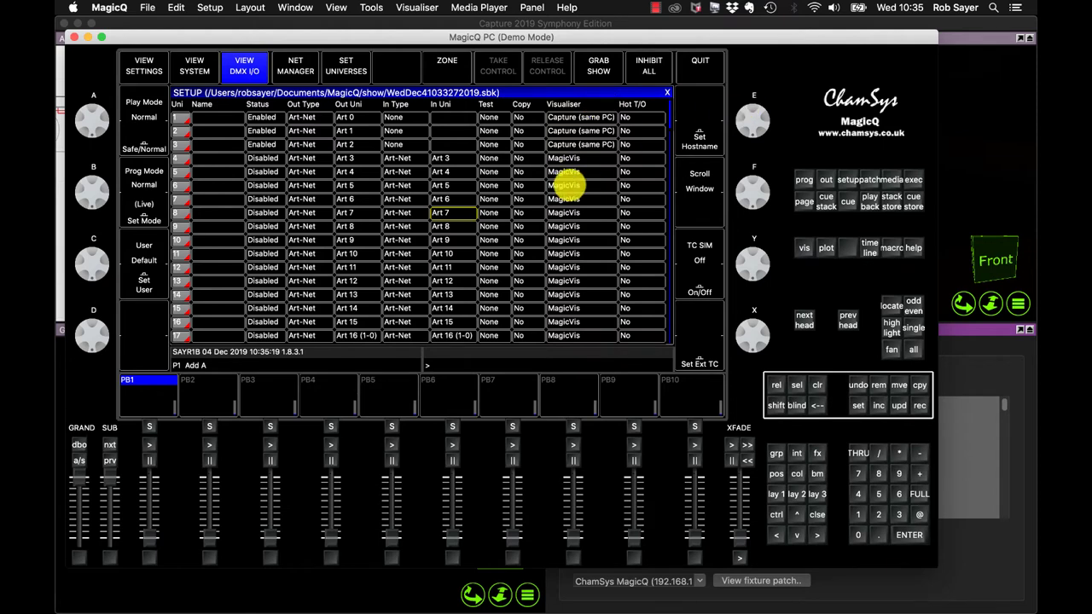
Reset the visualiser link to restart the connection with Capture.
key(shift)
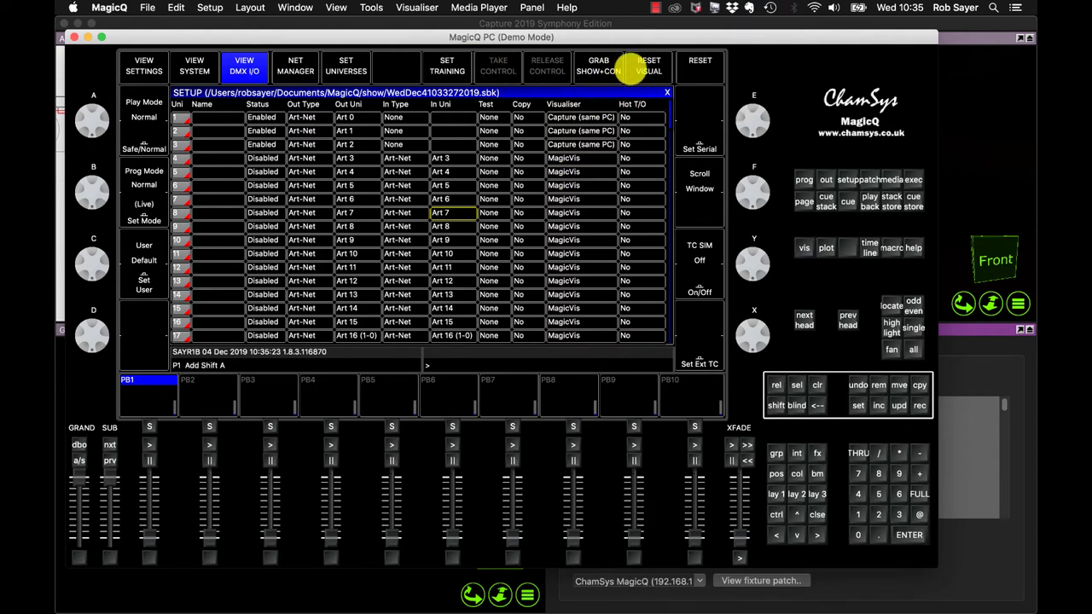
click(631, 70)
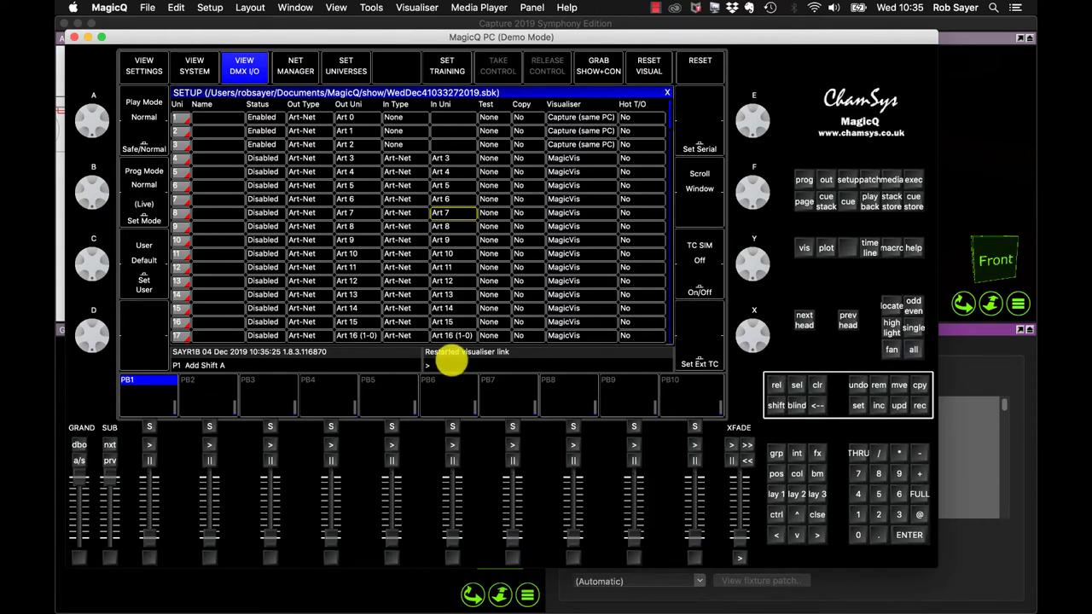
key(shift)
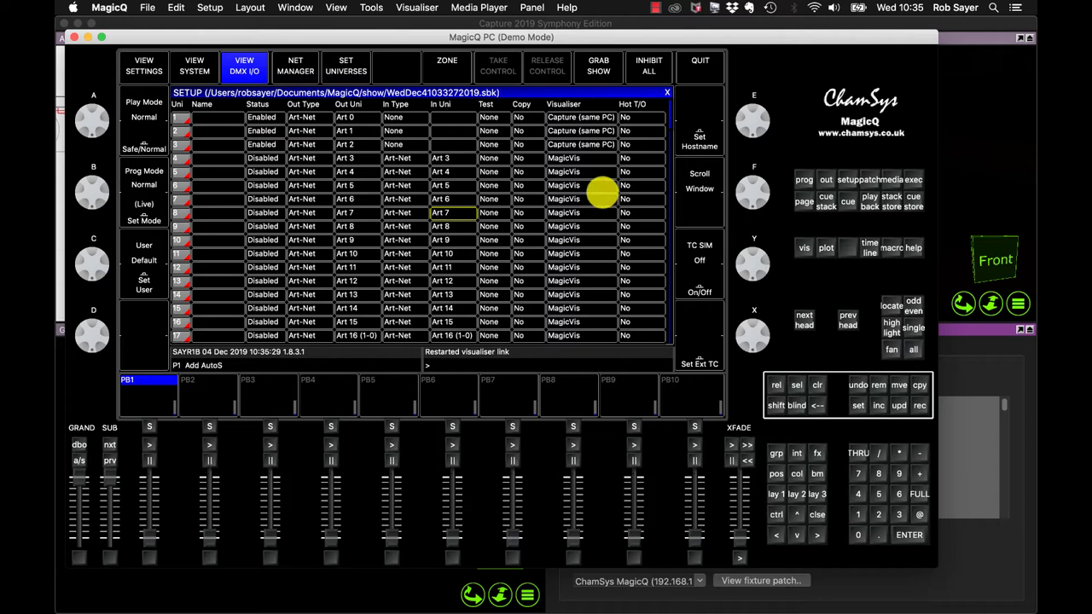
Switch to Capture and dismiss the project console link notice.
scroll(671, 249, down, 15)
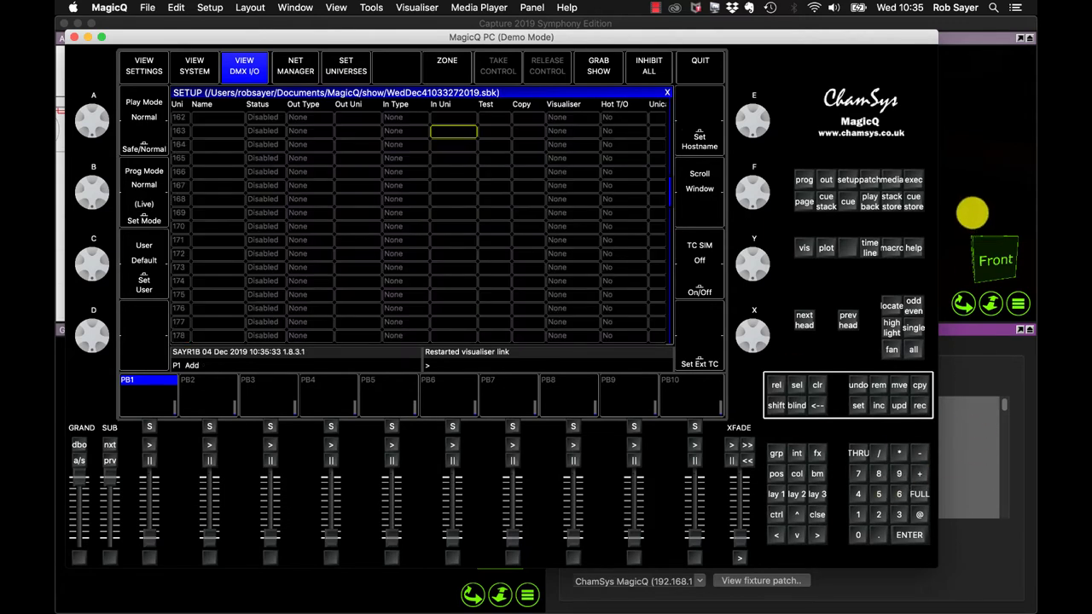
click(974, 209)
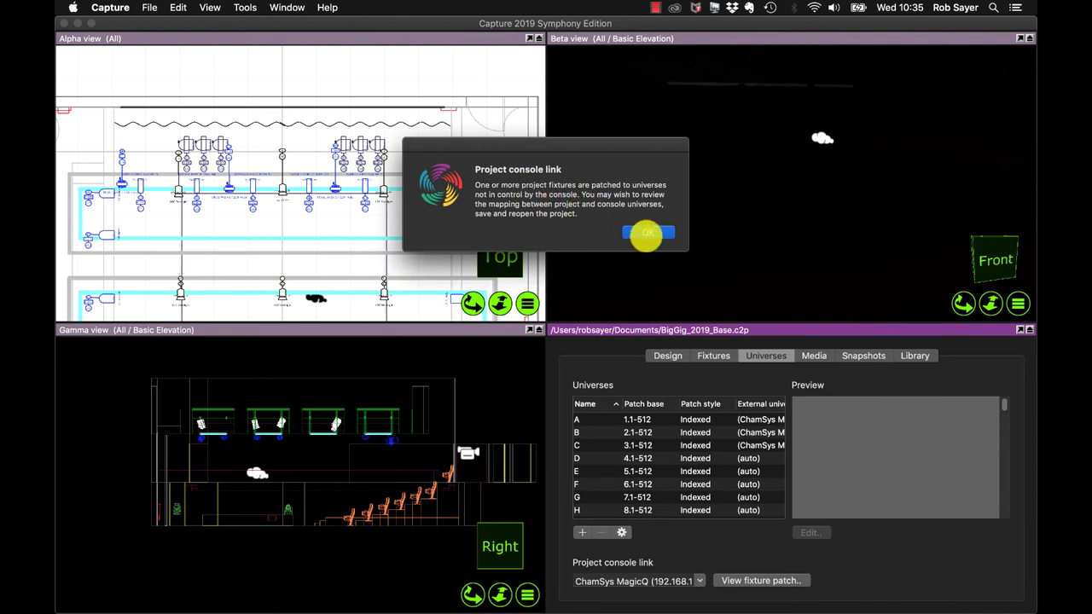
click(647, 232)
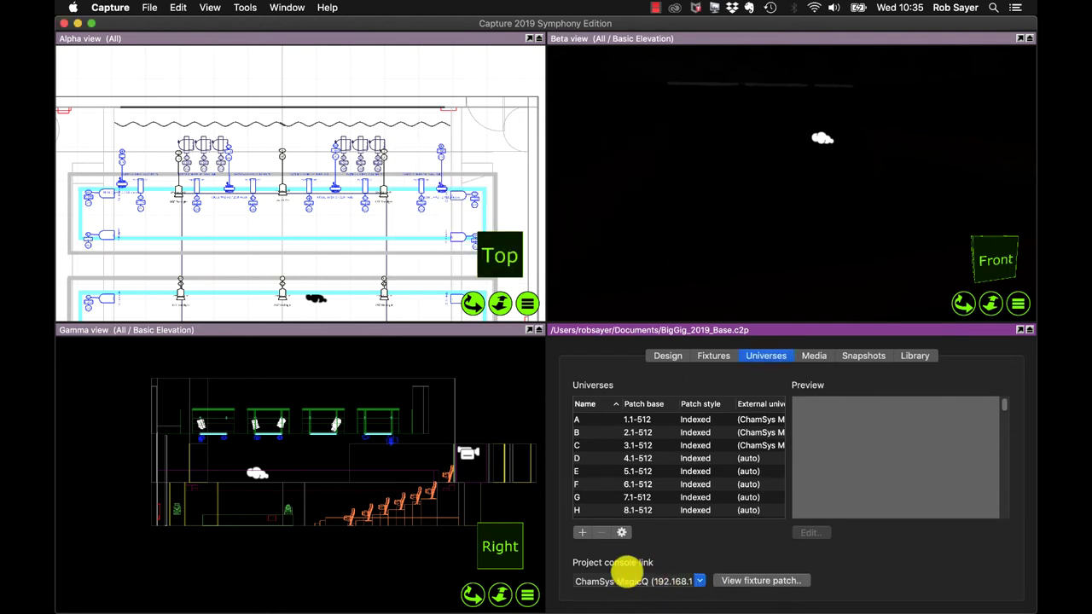
Reset the project console link by setting it to (Disabled) and back to ChamSys MagicQ.
click(705, 580)
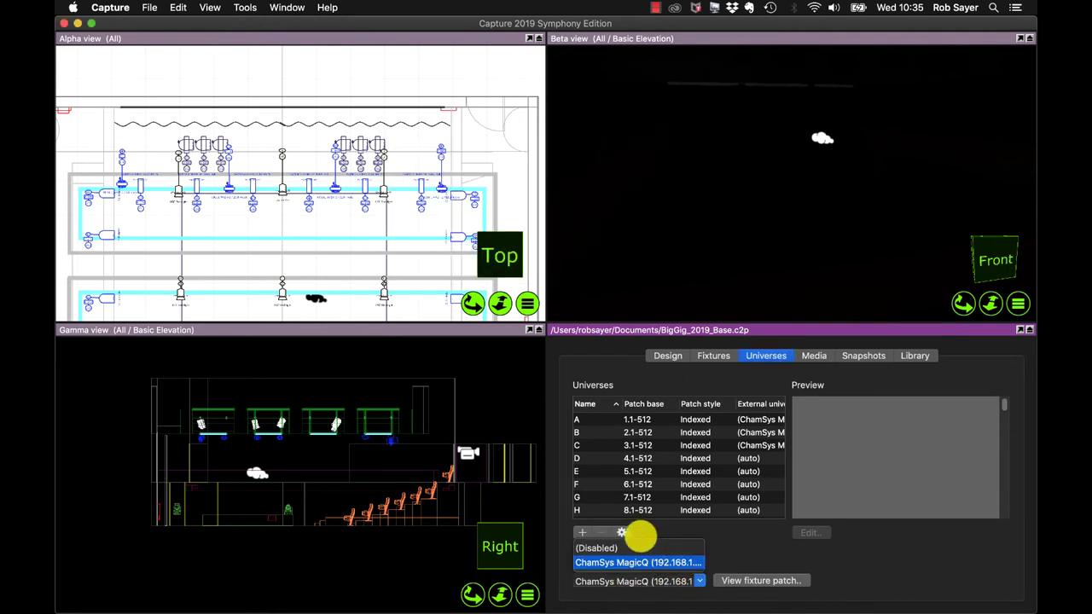
click(634, 546)
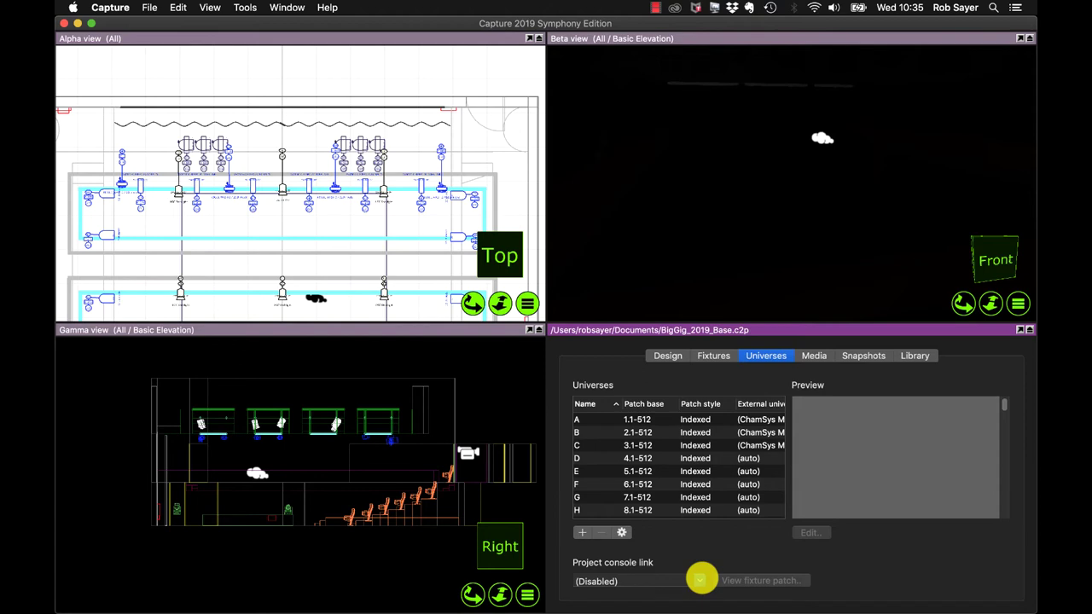
click(701, 579)
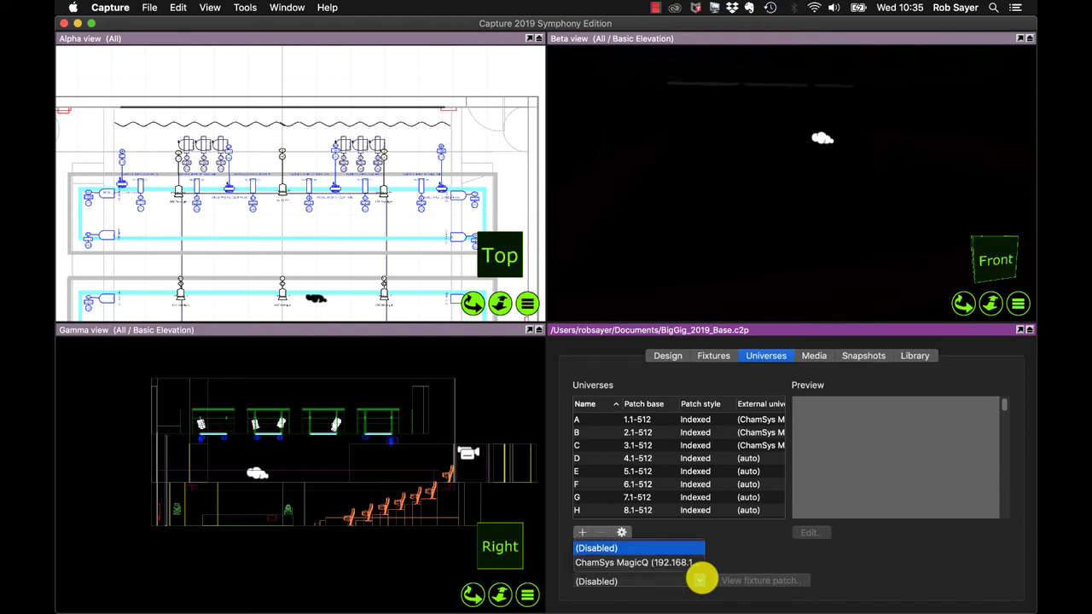
click(648, 563)
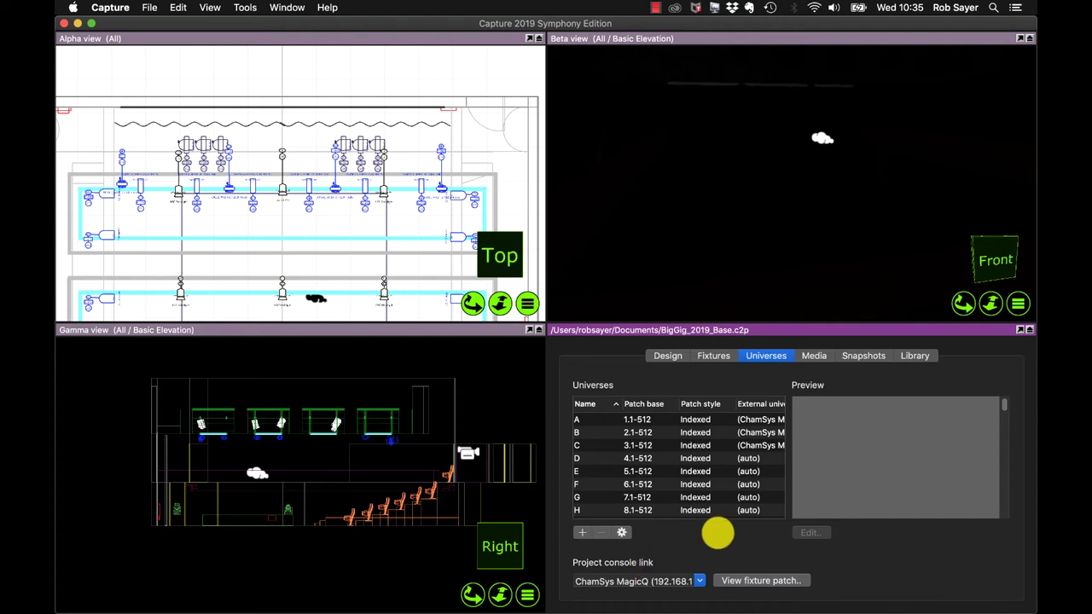
Check the external universe assignments of universes A, B and C in the universe list.
click(670, 418)
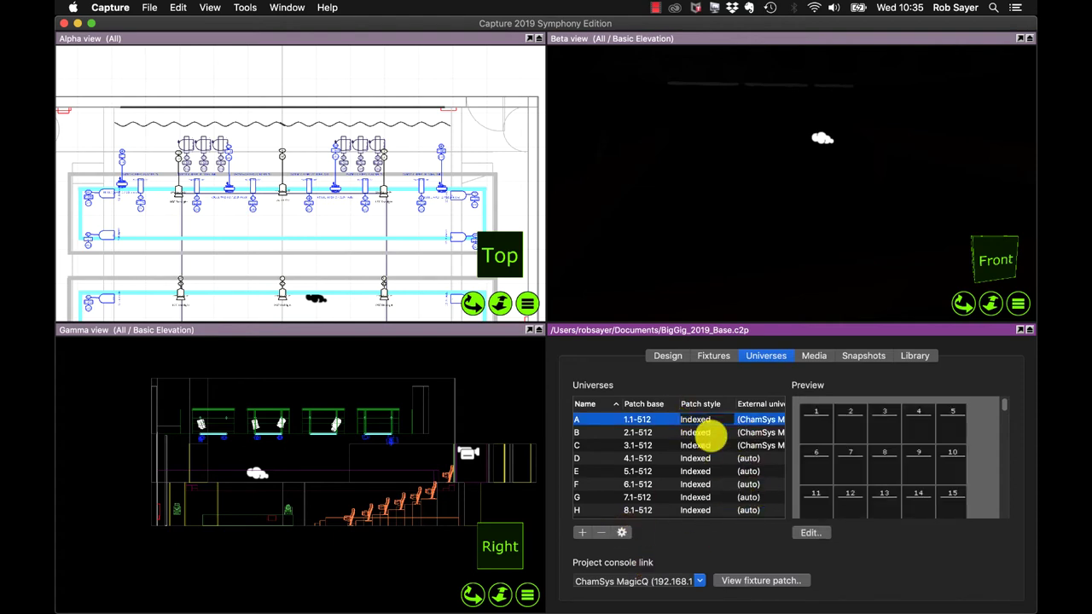
scroll(742, 429, right, 2)
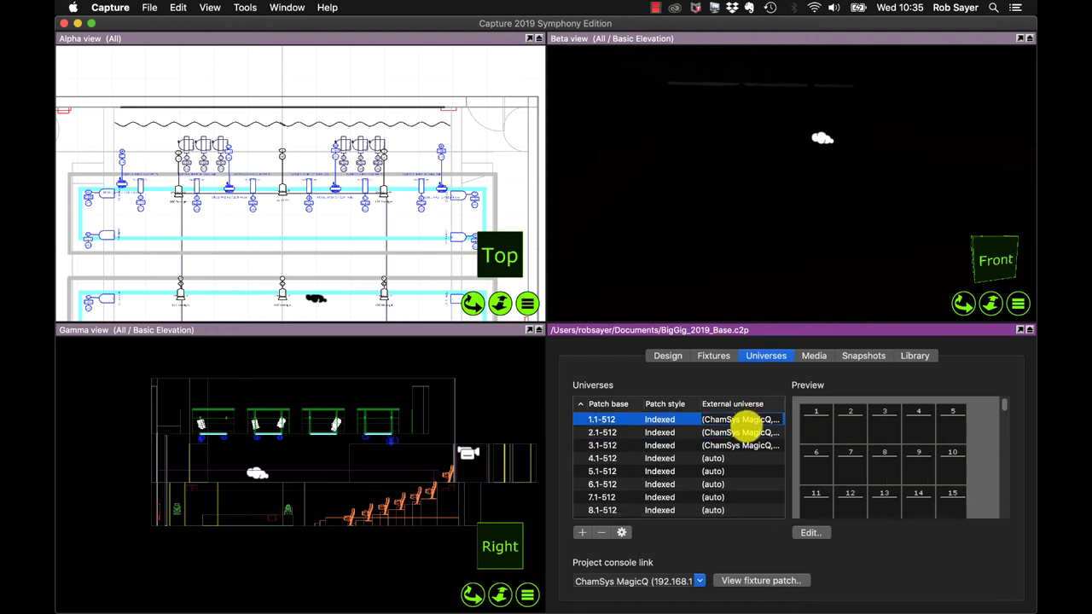
click(742, 432)
click(744, 446)
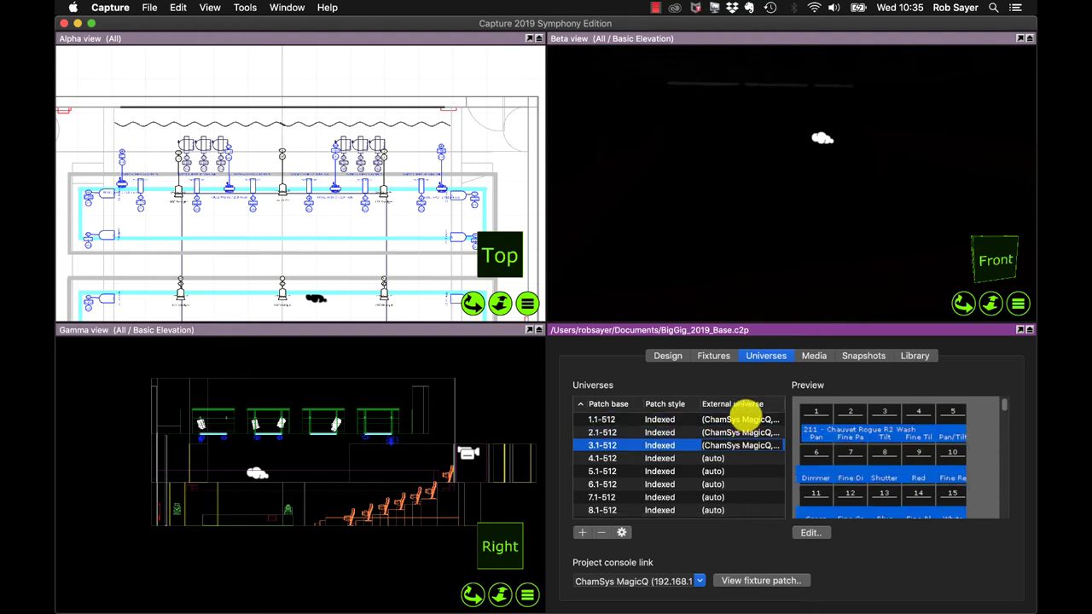
click(741, 418)
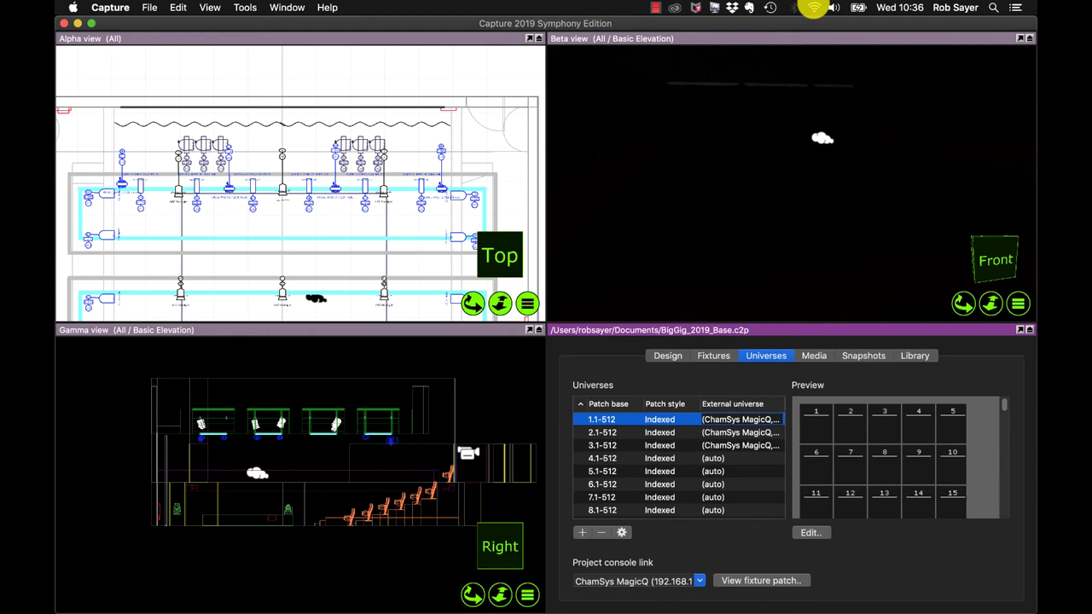
Turn off the computer's Wi-Fi.
click(814, 8)
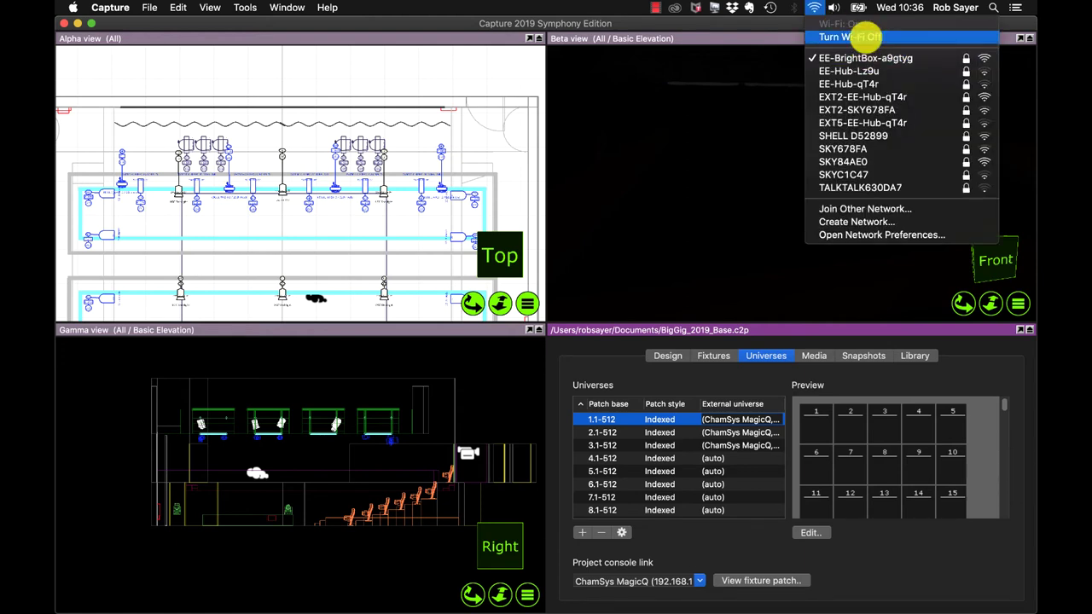
click(864, 36)
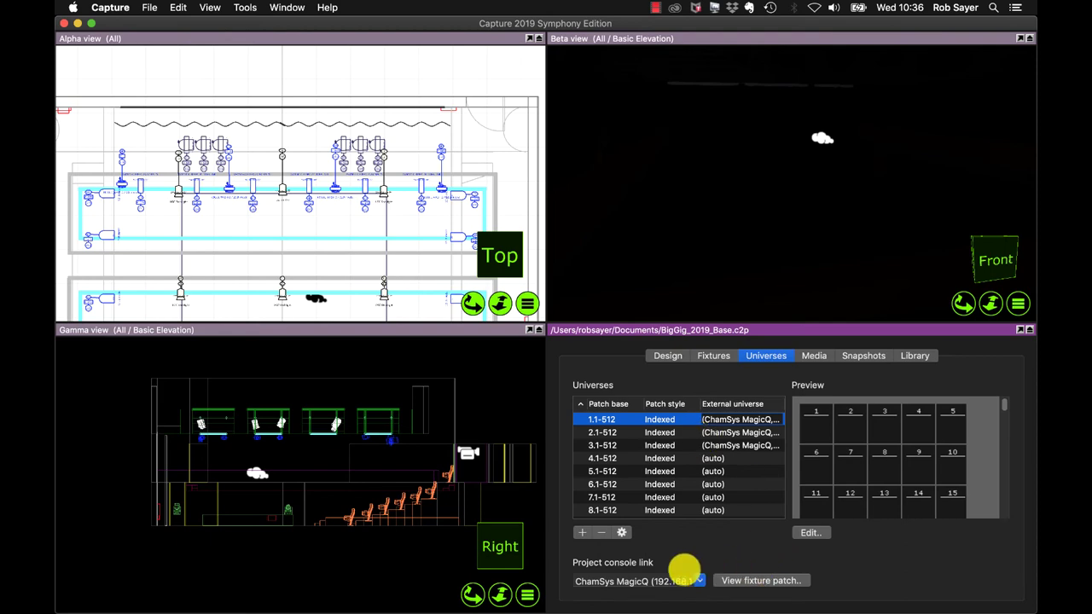
Switch to MagicQ, look back up through the DMX I/O universe list, and return to Capture.
mouse_move(601, 597)
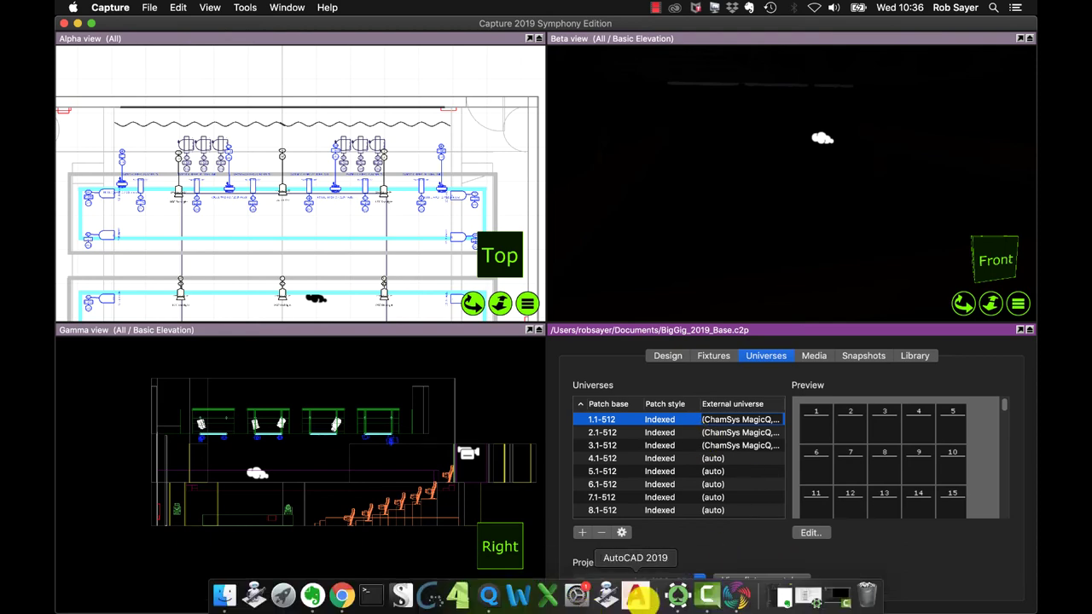
click(497, 595)
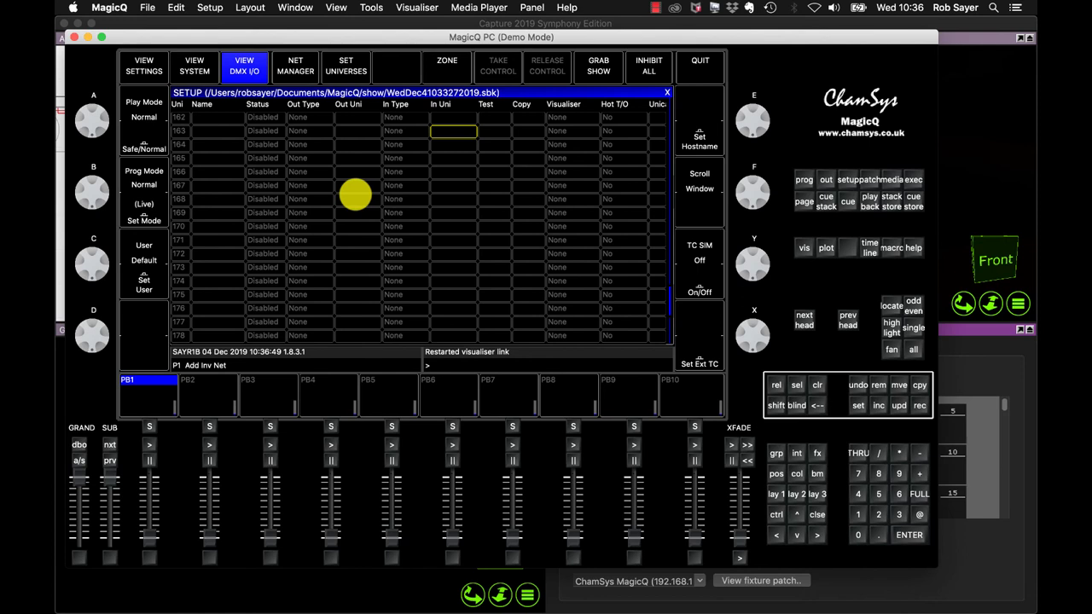
scroll(353, 191, up, 8)
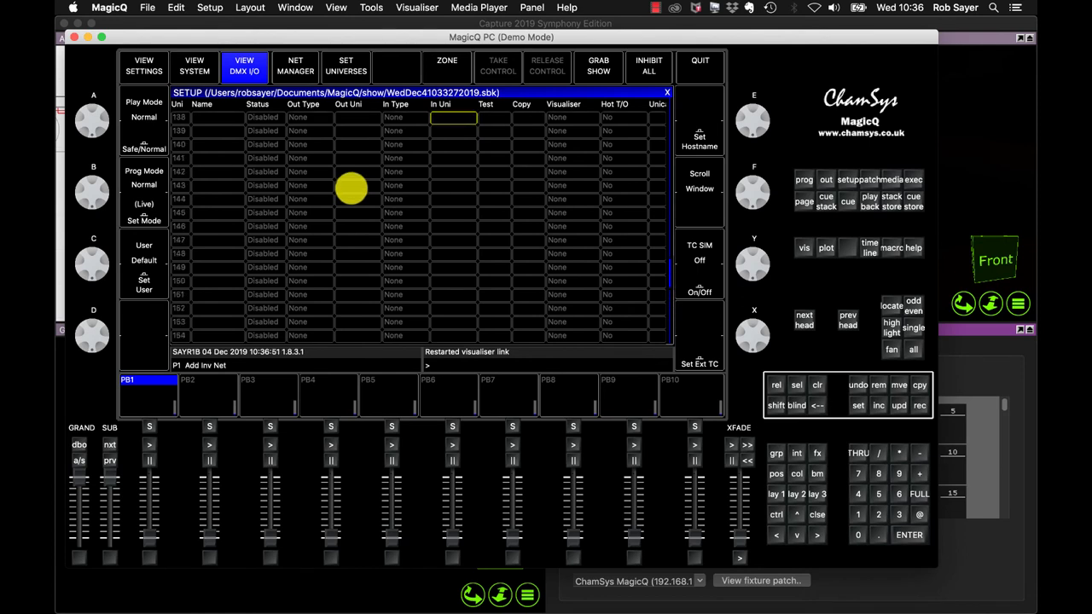
scroll(351, 189, up, 1)
scroll(352, 189, up, 13)
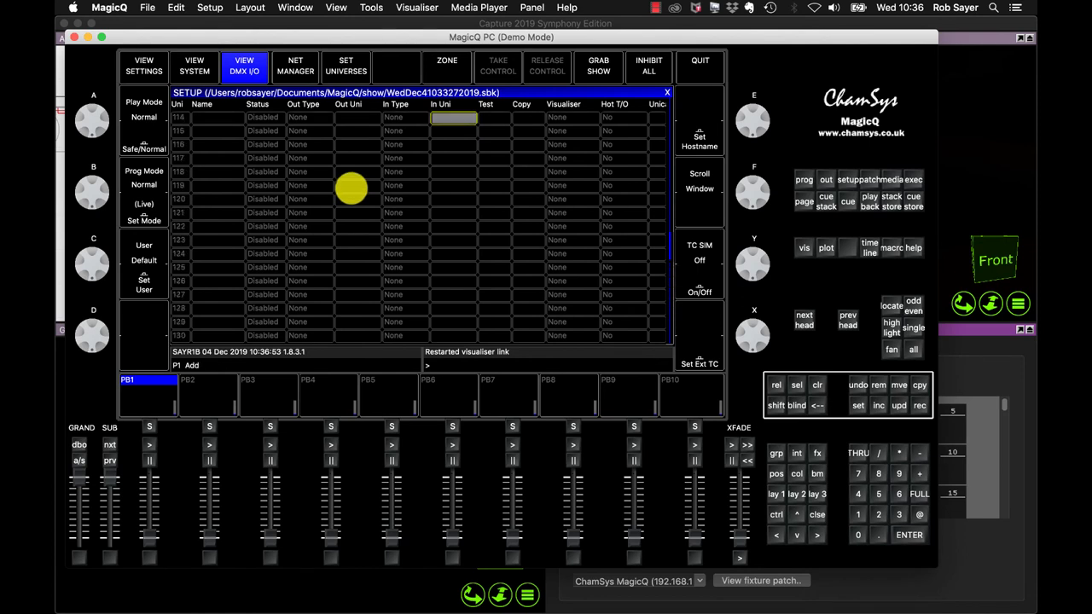
scroll(352, 188, up, 20)
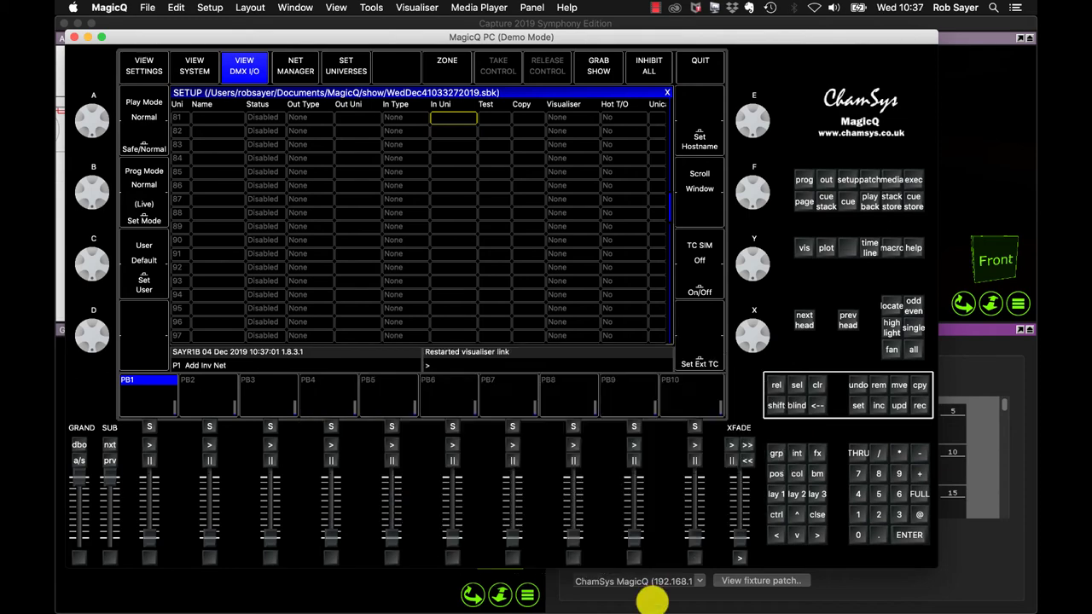
click(845, 585)
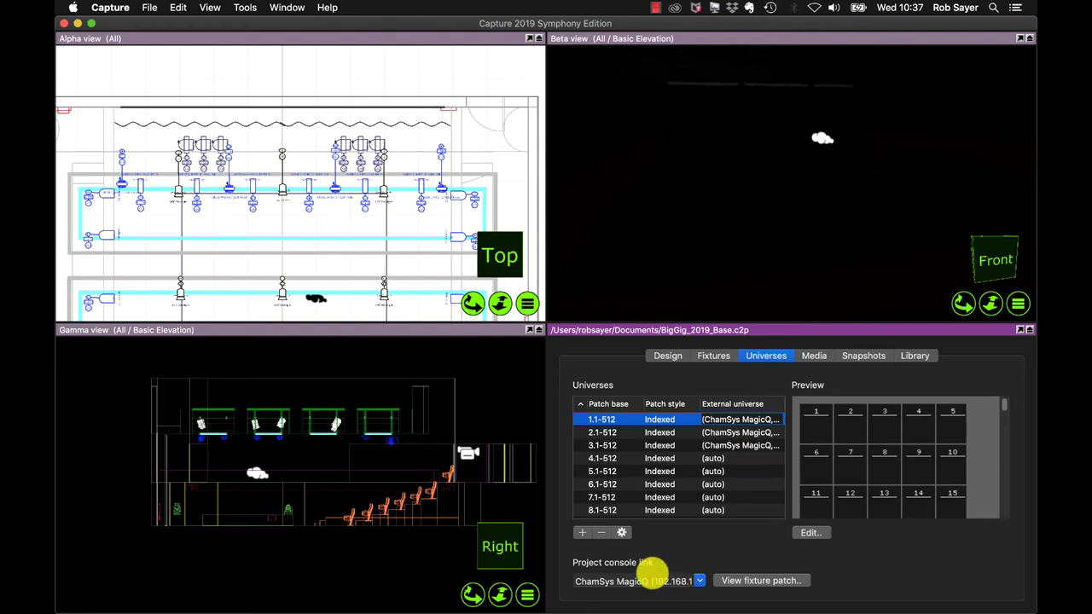
Review the IP address choices for CITP in Capture's connectivity options and close the options.
click(622, 533)
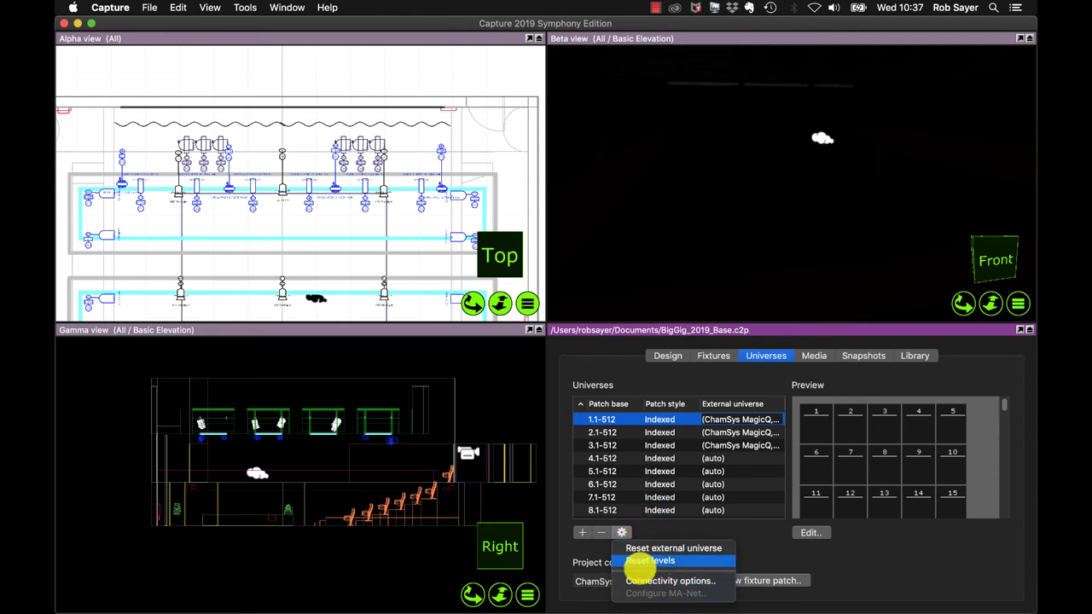
click(641, 580)
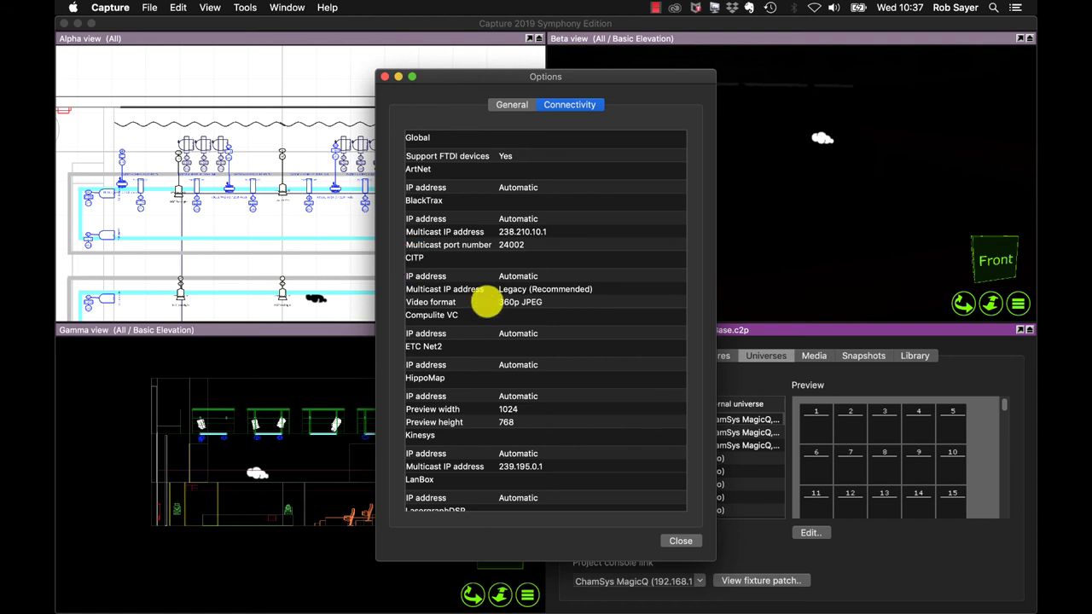
click(510, 277)
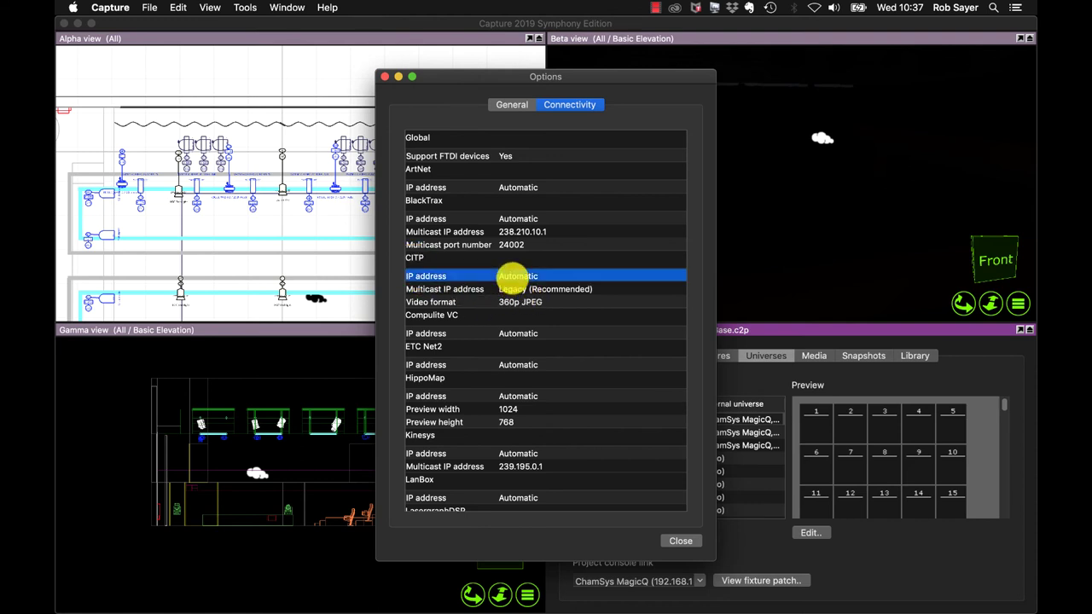
click(511, 277)
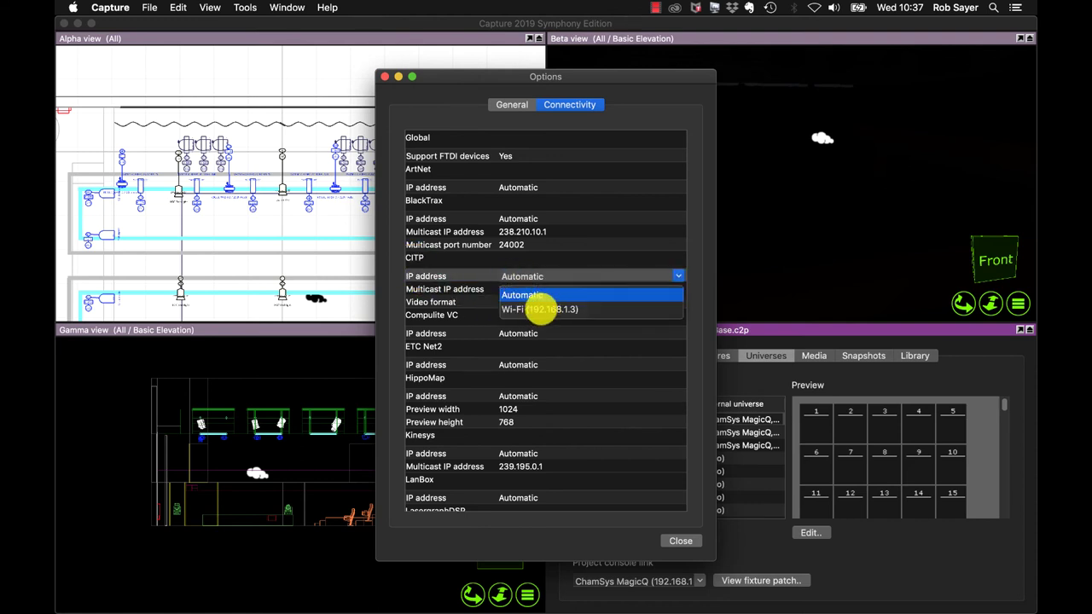
click(515, 280)
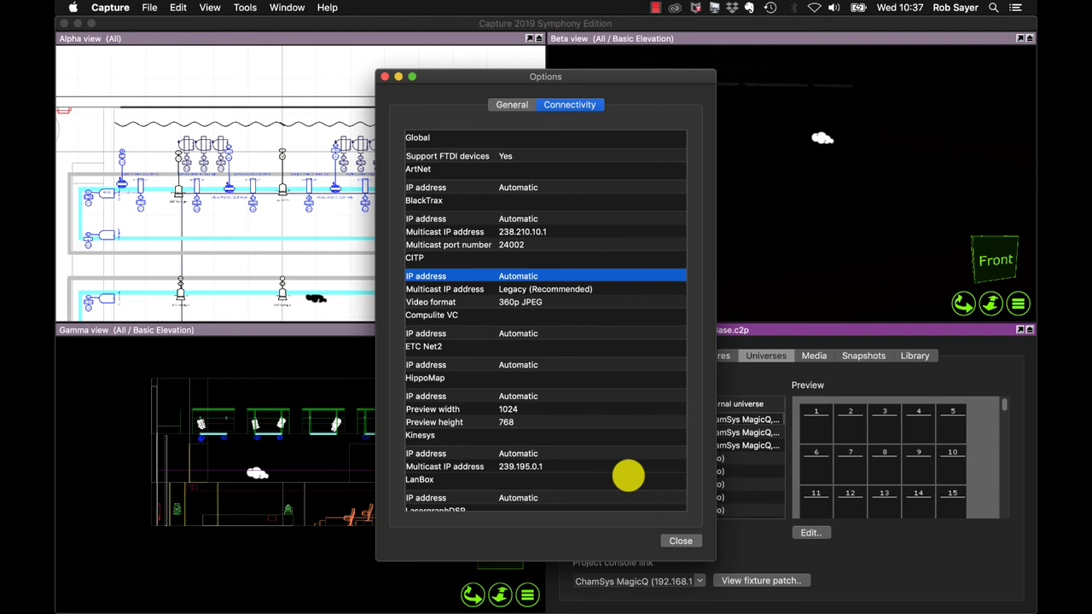
click(682, 540)
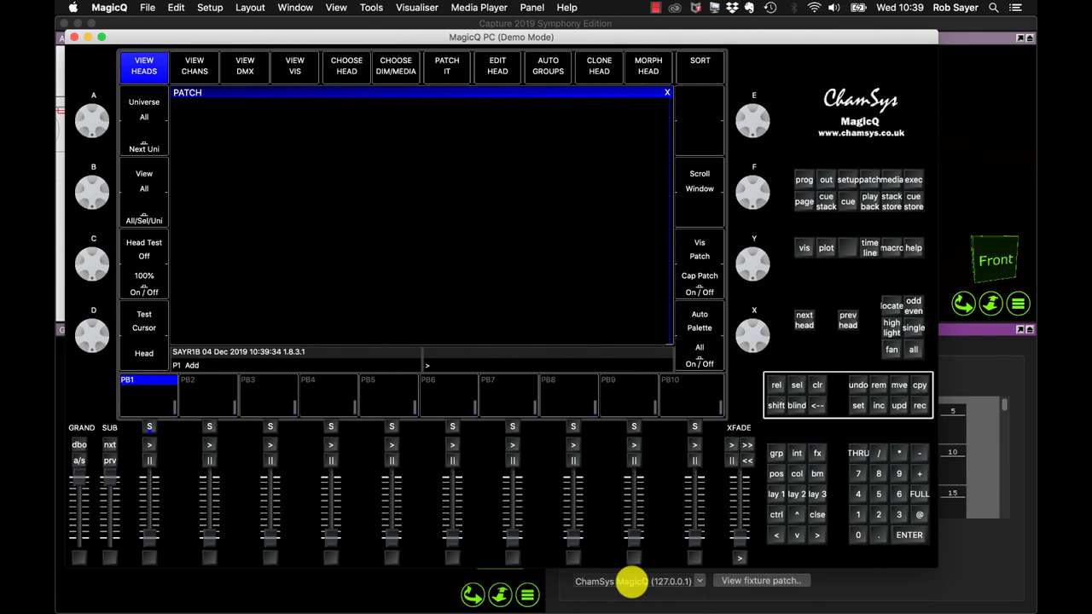
Switch to MagicQ, import the heads by setting Vis Patch to Capture Patch, and view the RogueR3Wash and Spot250 heads.
click(660, 590)
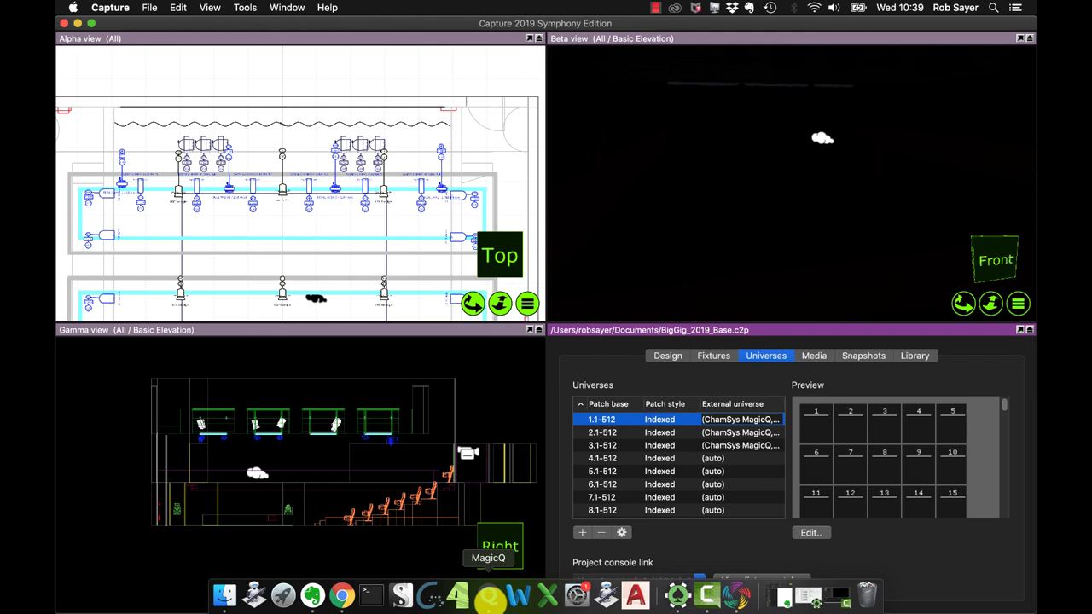
click(489, 597)
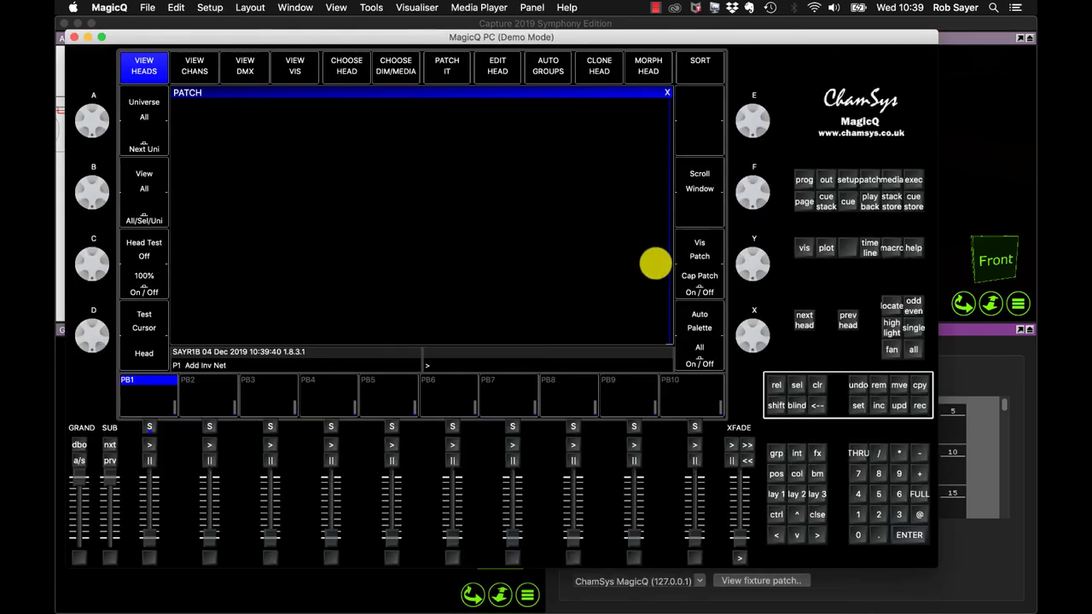
click(700, 252)
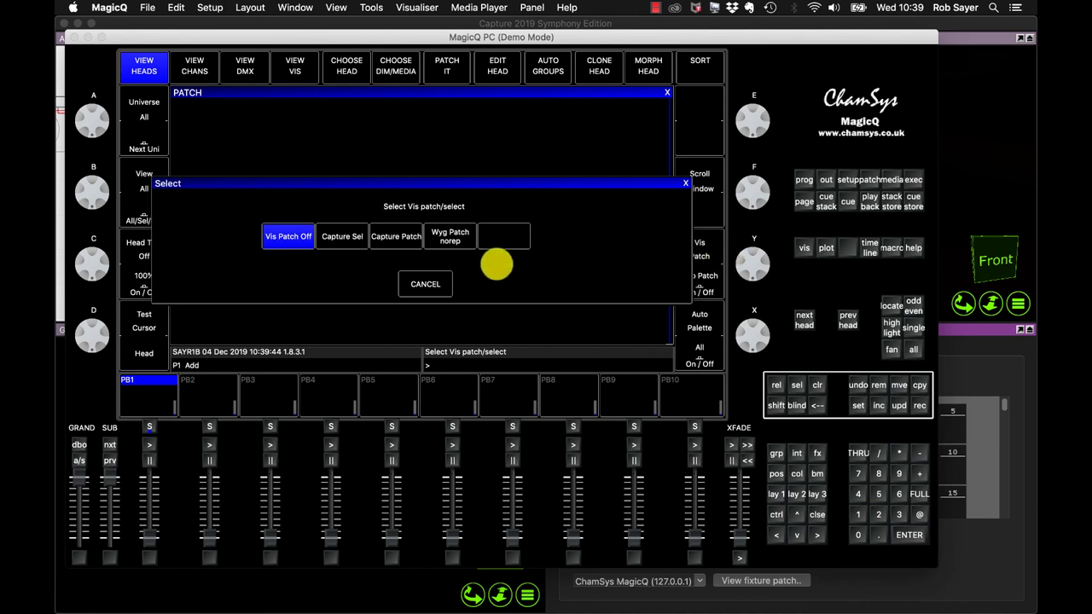
click(403, 242)
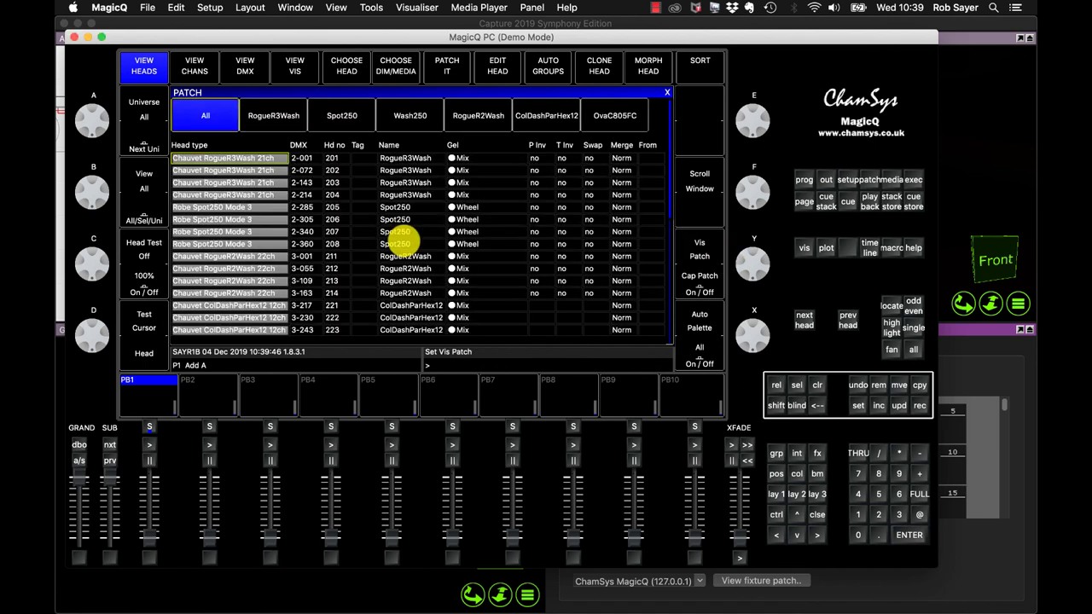
click(274, 117)
click(345, 117)
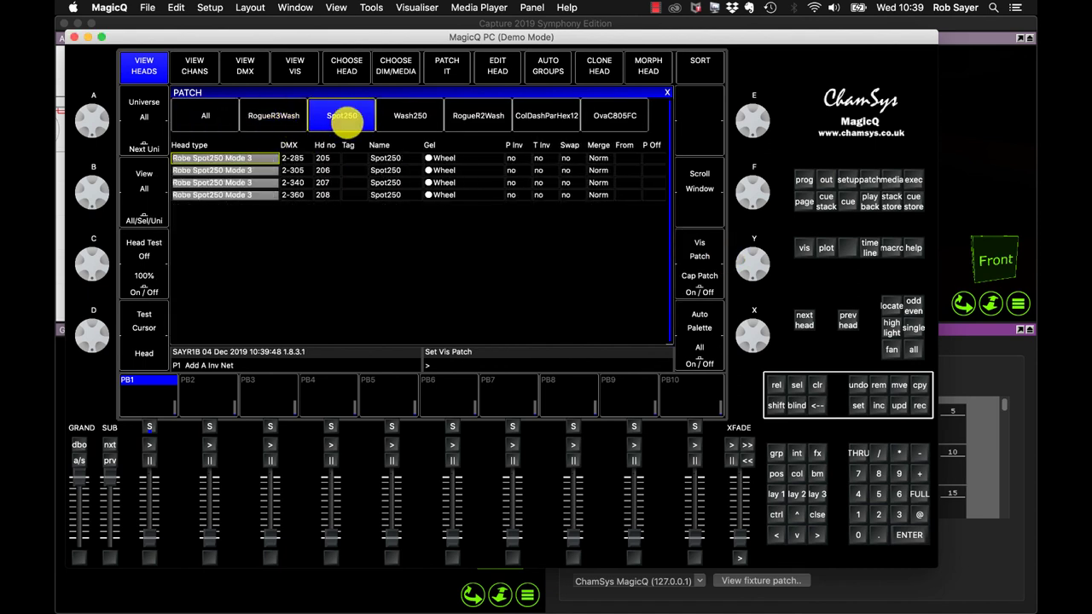
Select the RogueR3Wash group, then select and locate the RogueR2Wash group, and switch to Capture to view the beams.
click(144, 65)
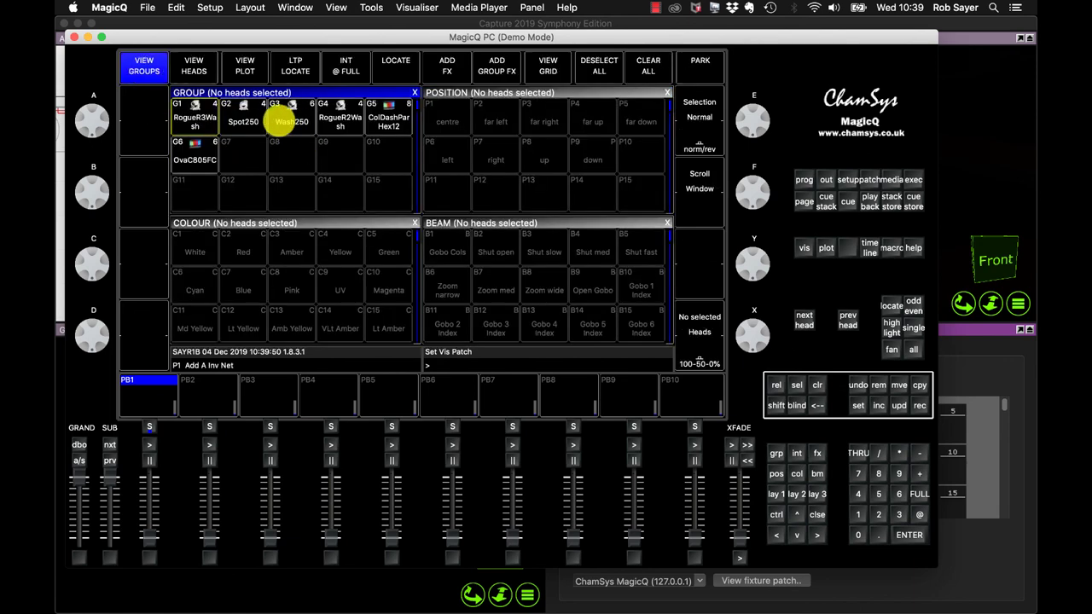
click(195, 117)
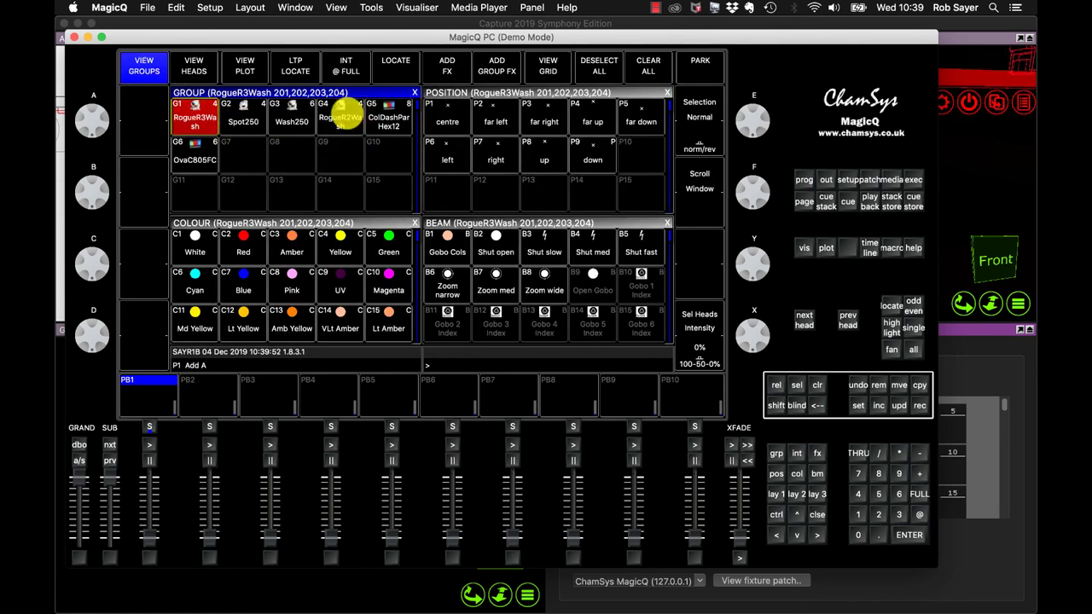
click(349, 113)
click(394, 65)
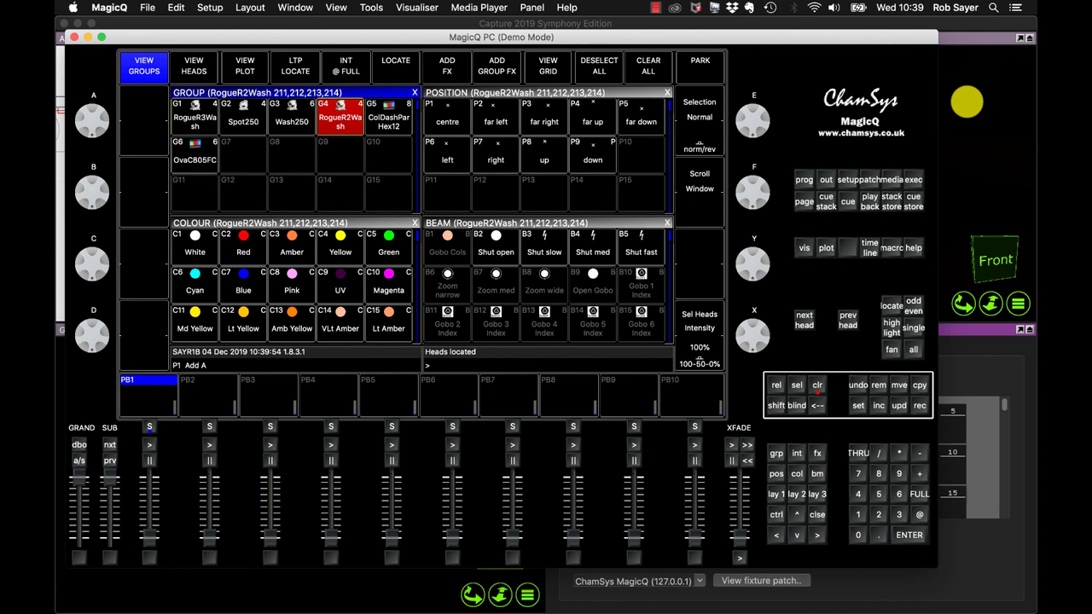
click(977, 41)
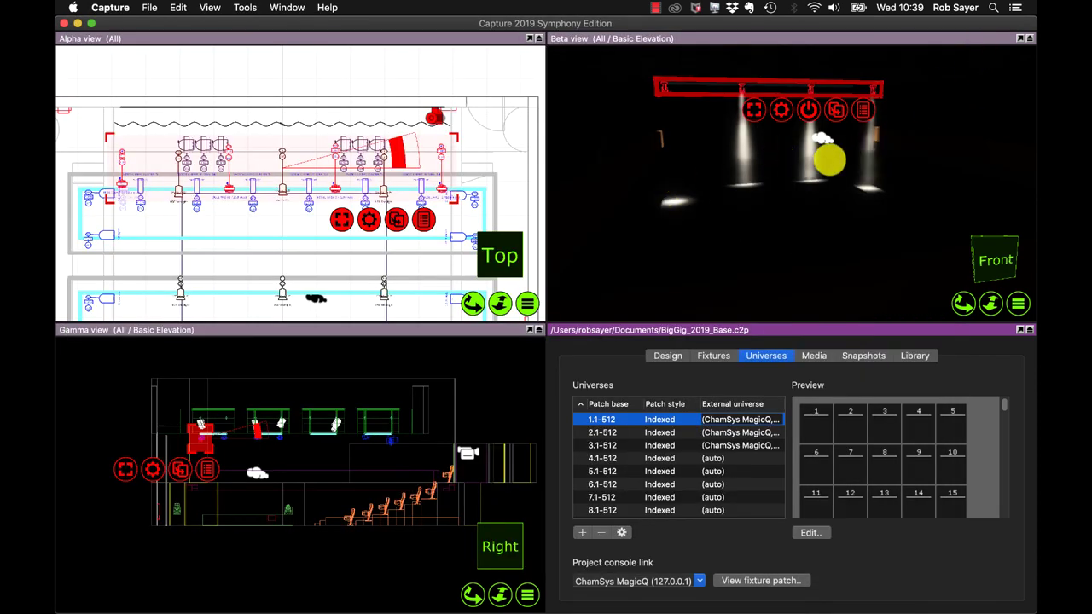